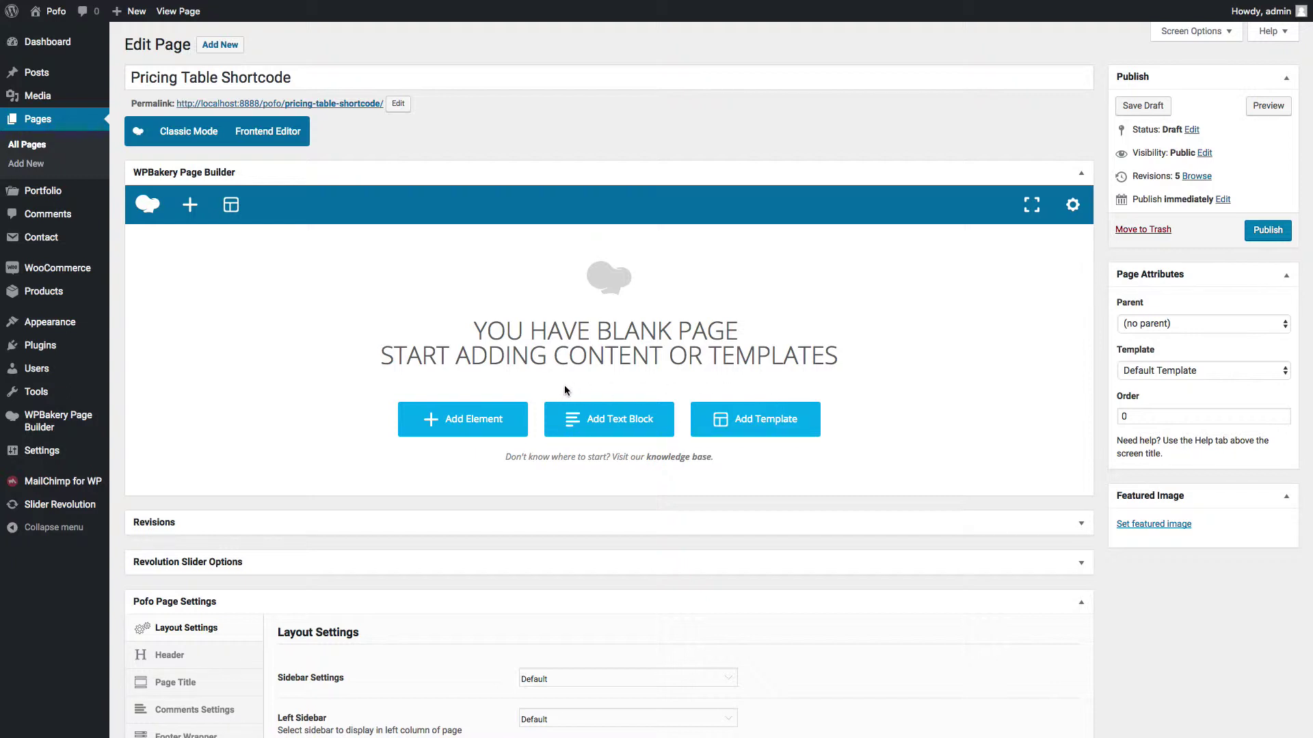
Add a row element to the blank page and split it into three equal columns
click(461, 436)
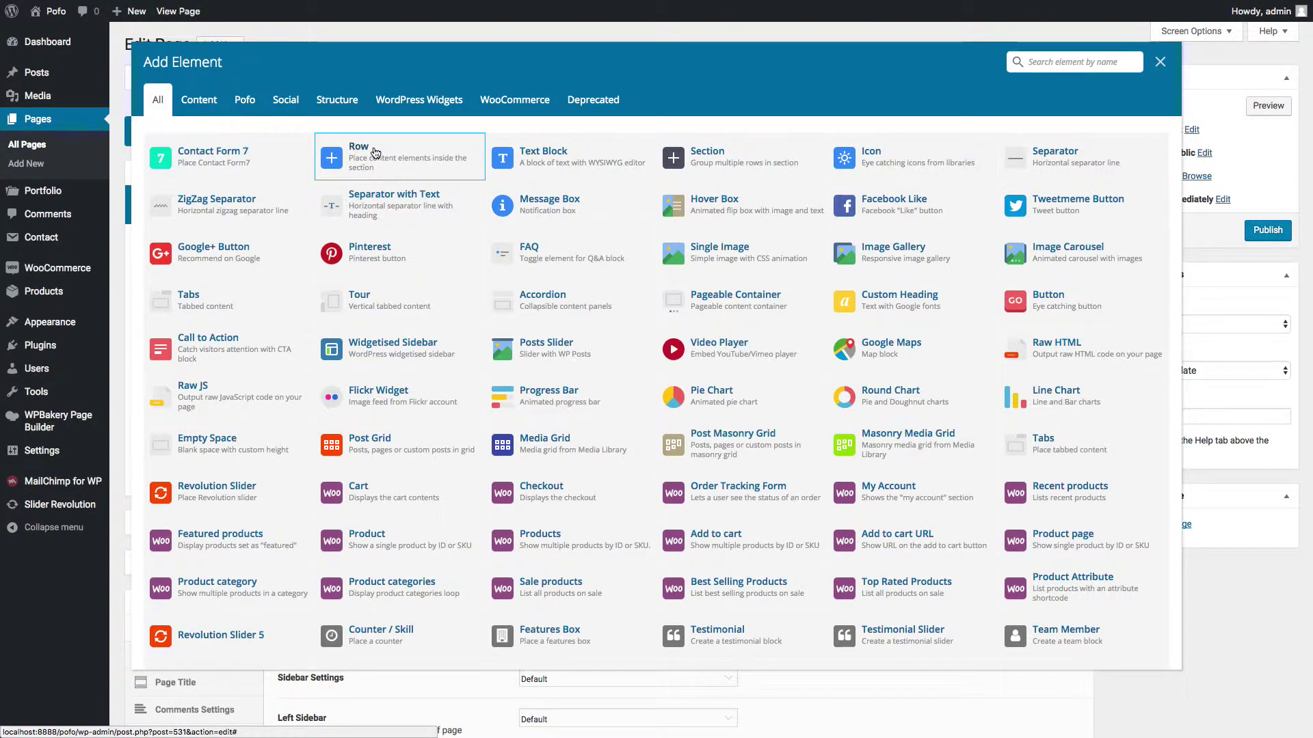
click(362, 148)
mouse_move(173, 244)
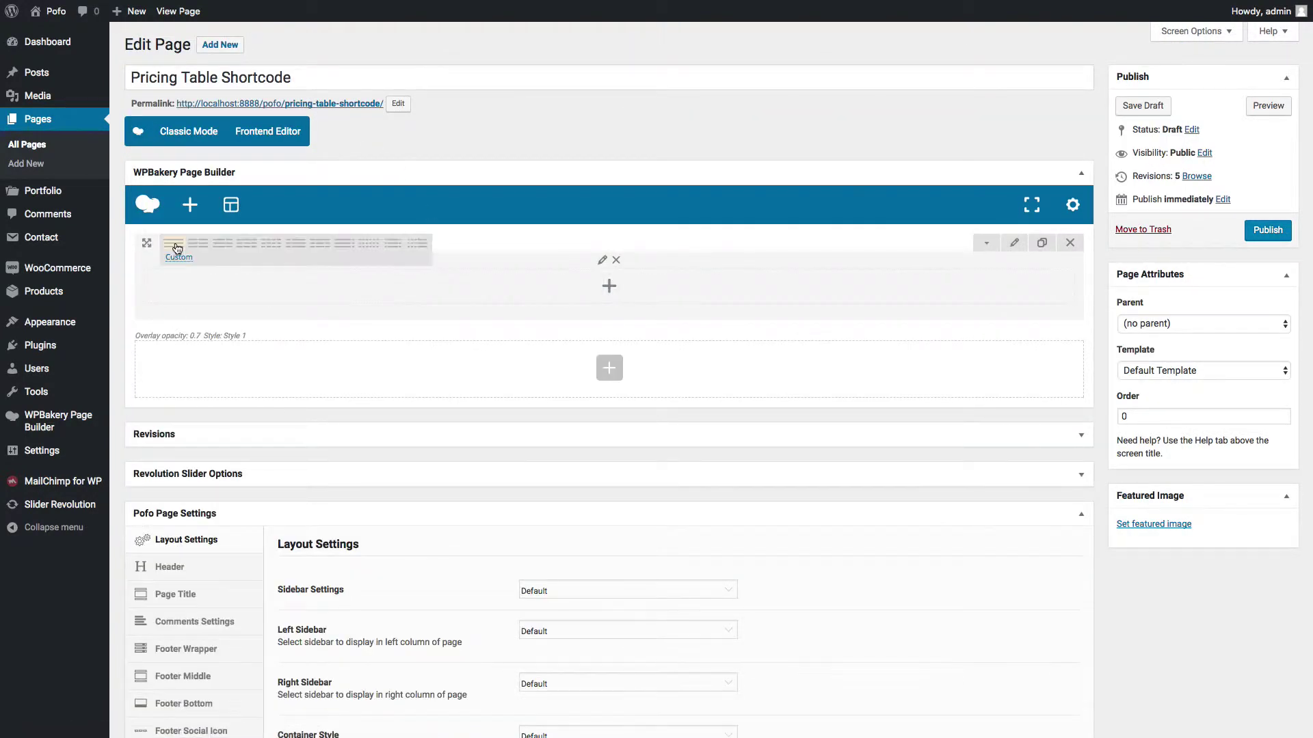
click(247, 248)
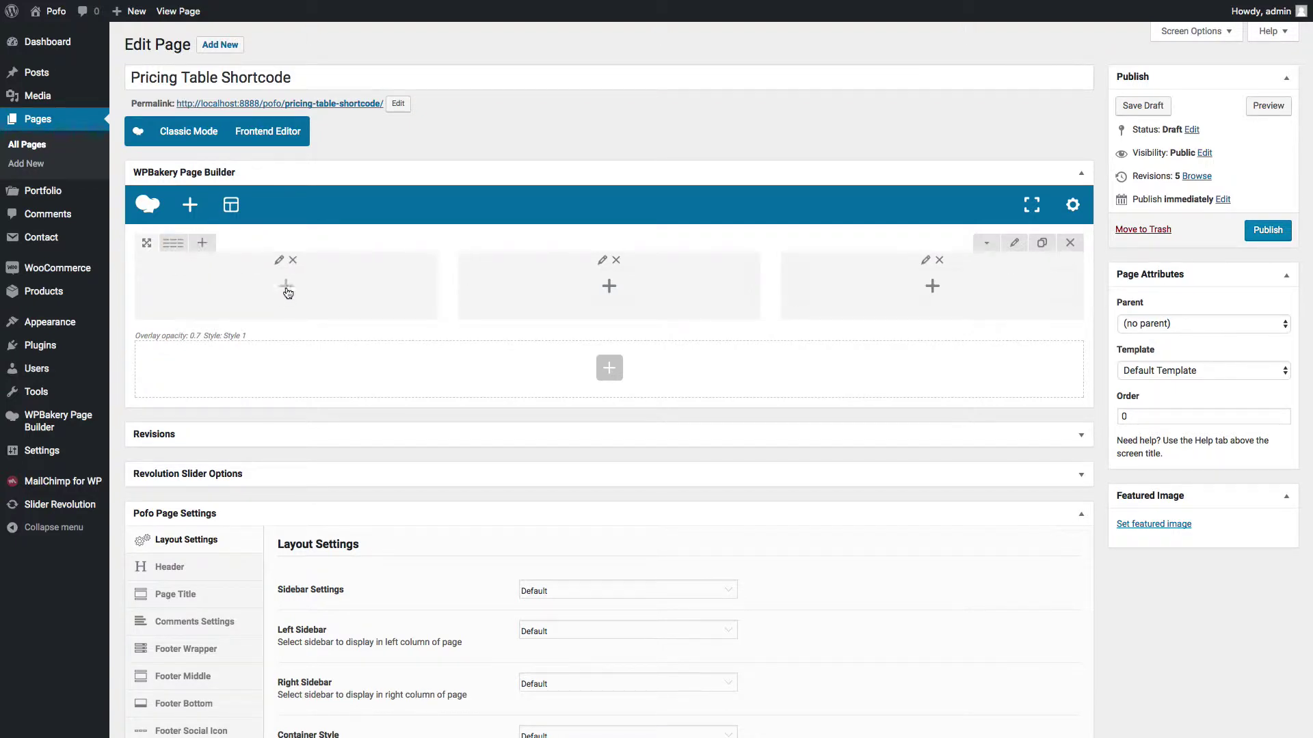
Insert a Pofo Pricing Table element in the row's first column and set its style to Pricing style 1
click(286, 288)
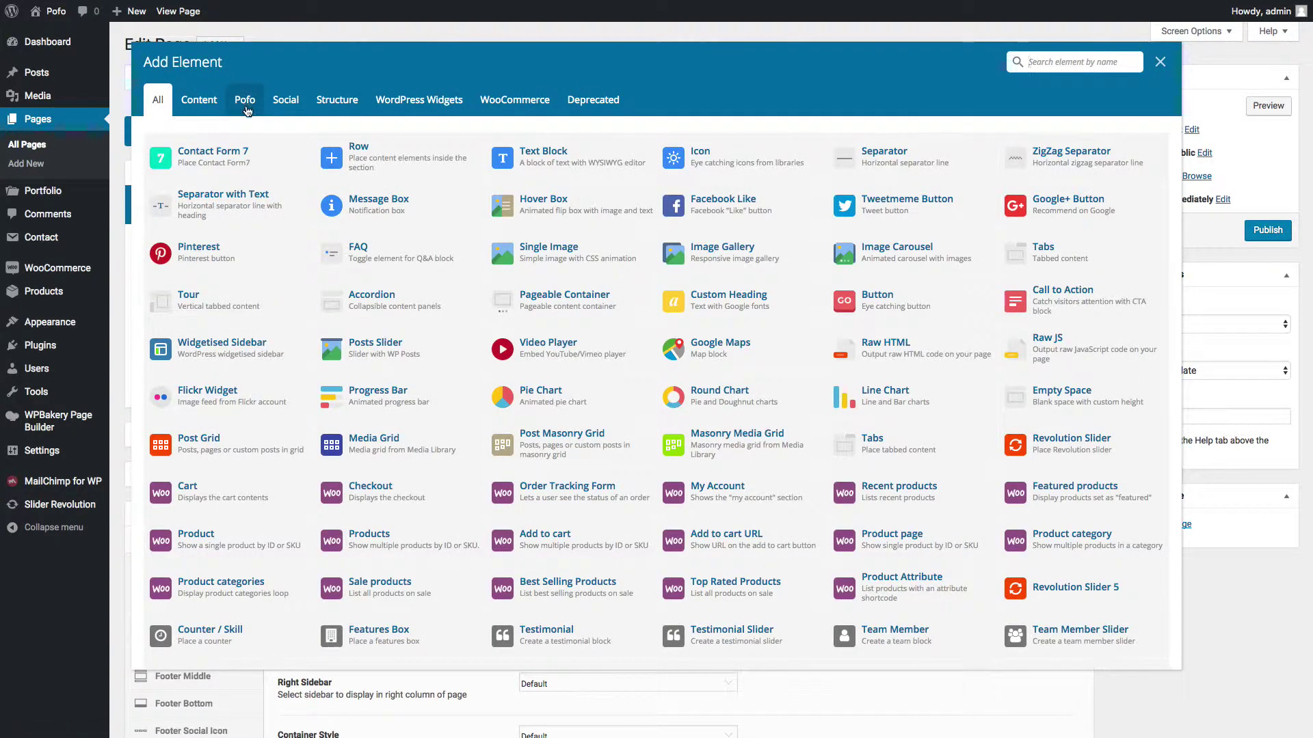
click(245, 99)
click(373, 349)
click(457, 146)
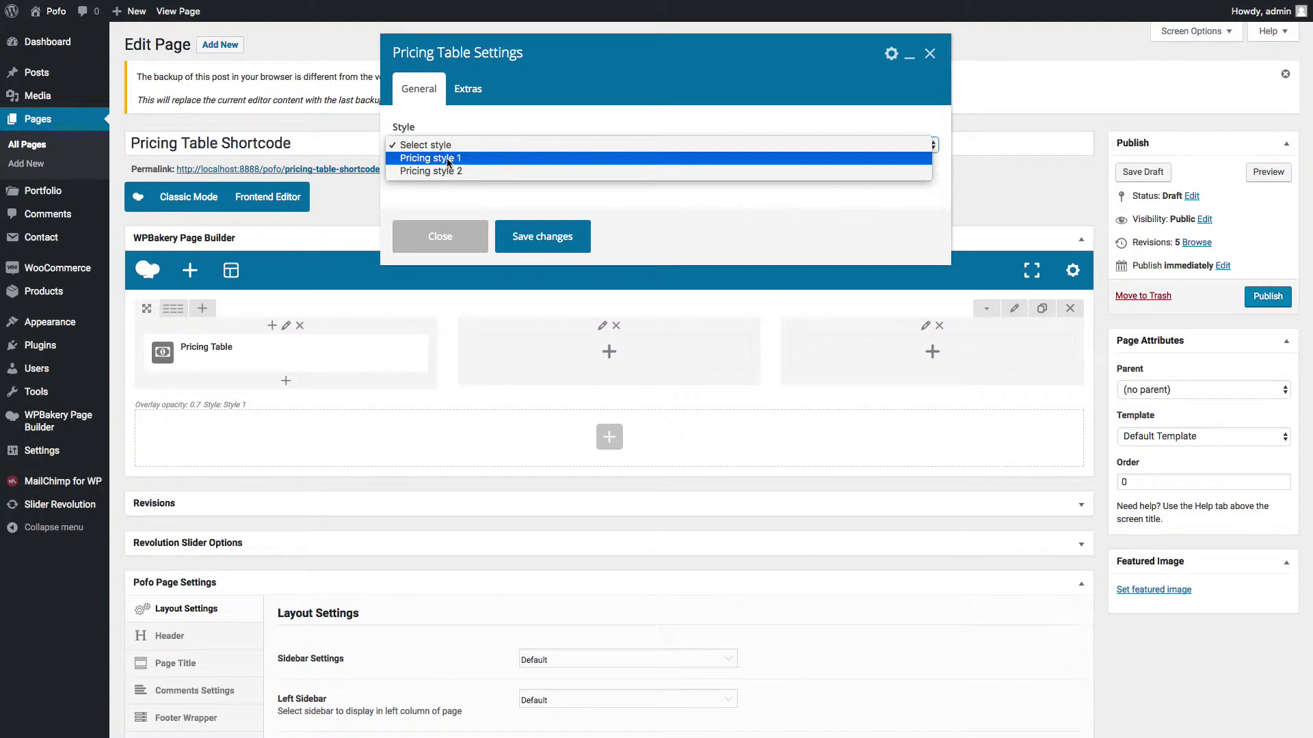
click(448, 160)
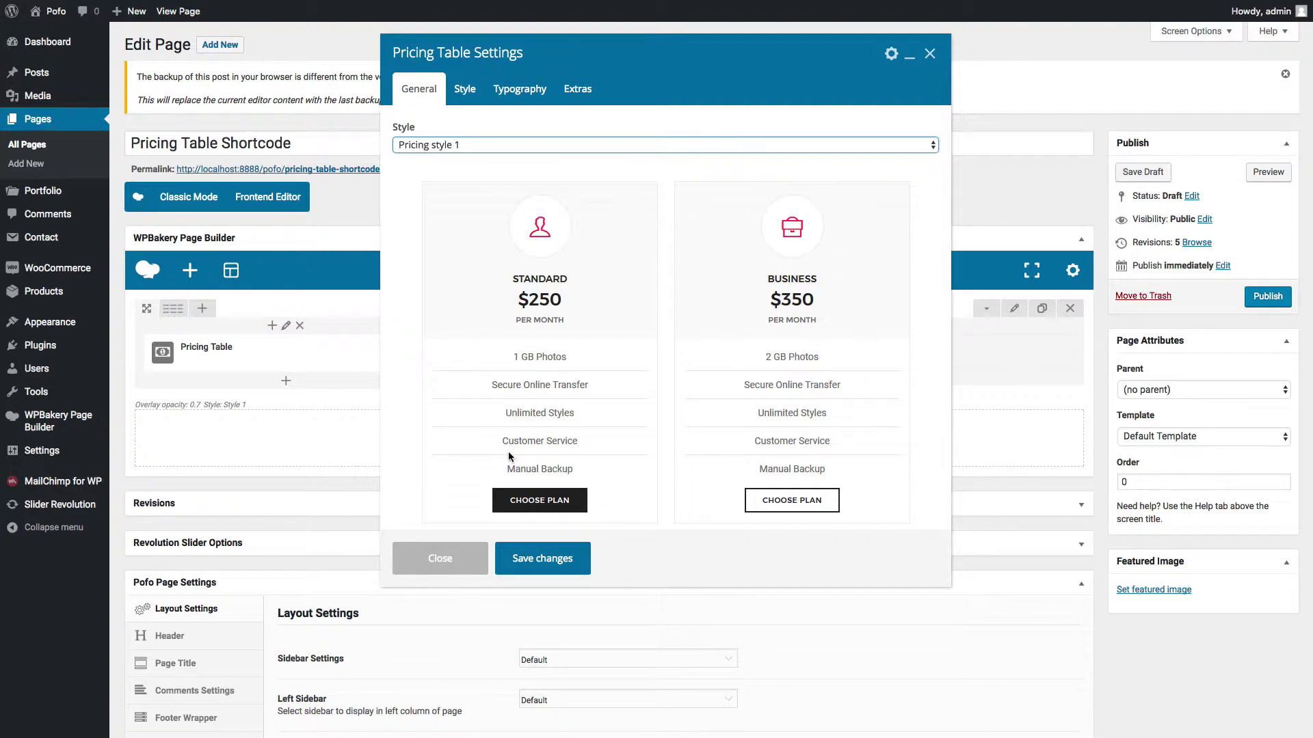
Keep the custom icon image off and choose the laptop font icon for the pricing table
scroll(545, 391, down, 2)
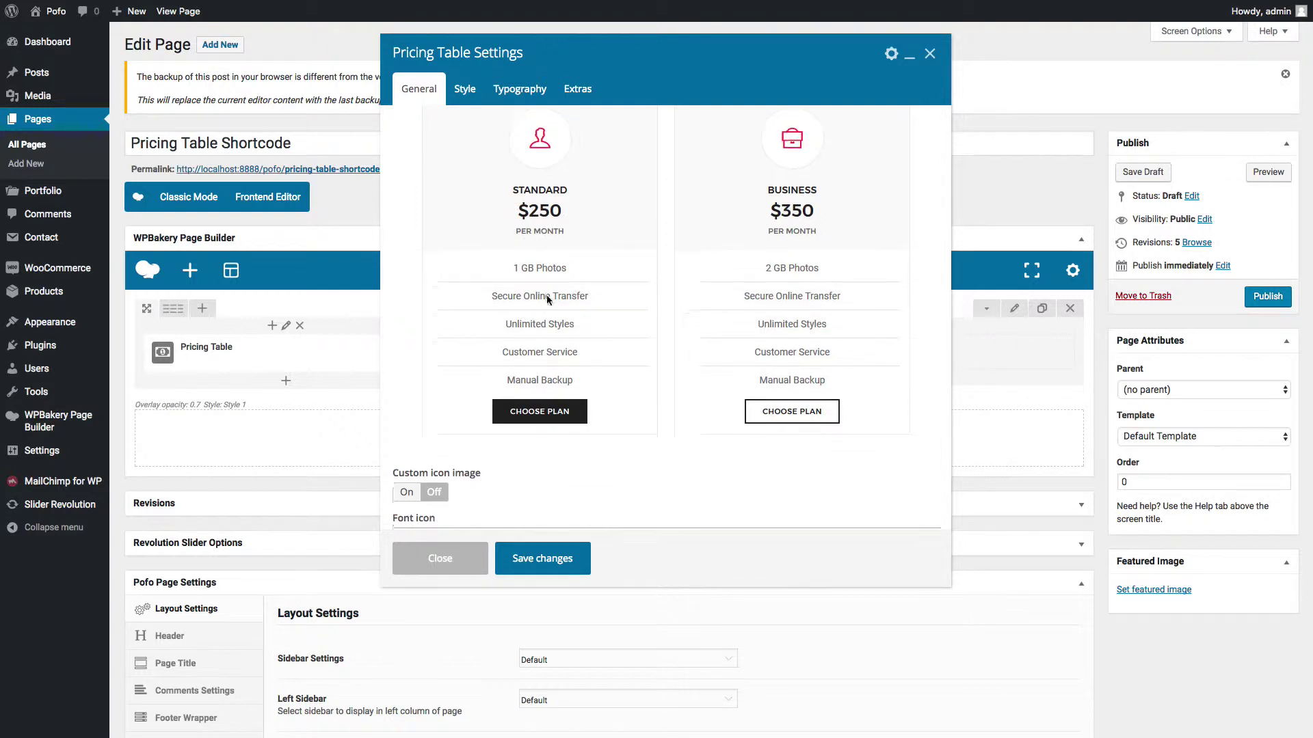
scroll(491, 255, down, 1)
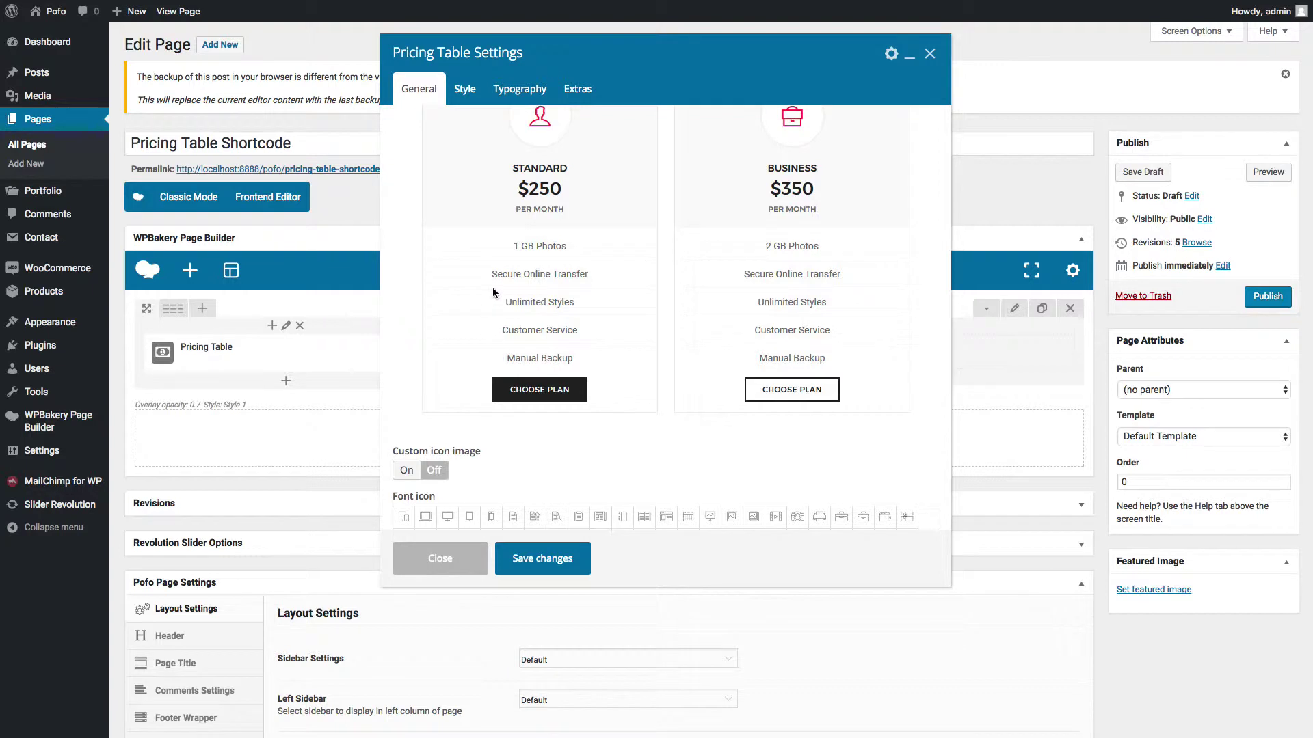
scroll(466, 408, down, 4)
click(406, 350)
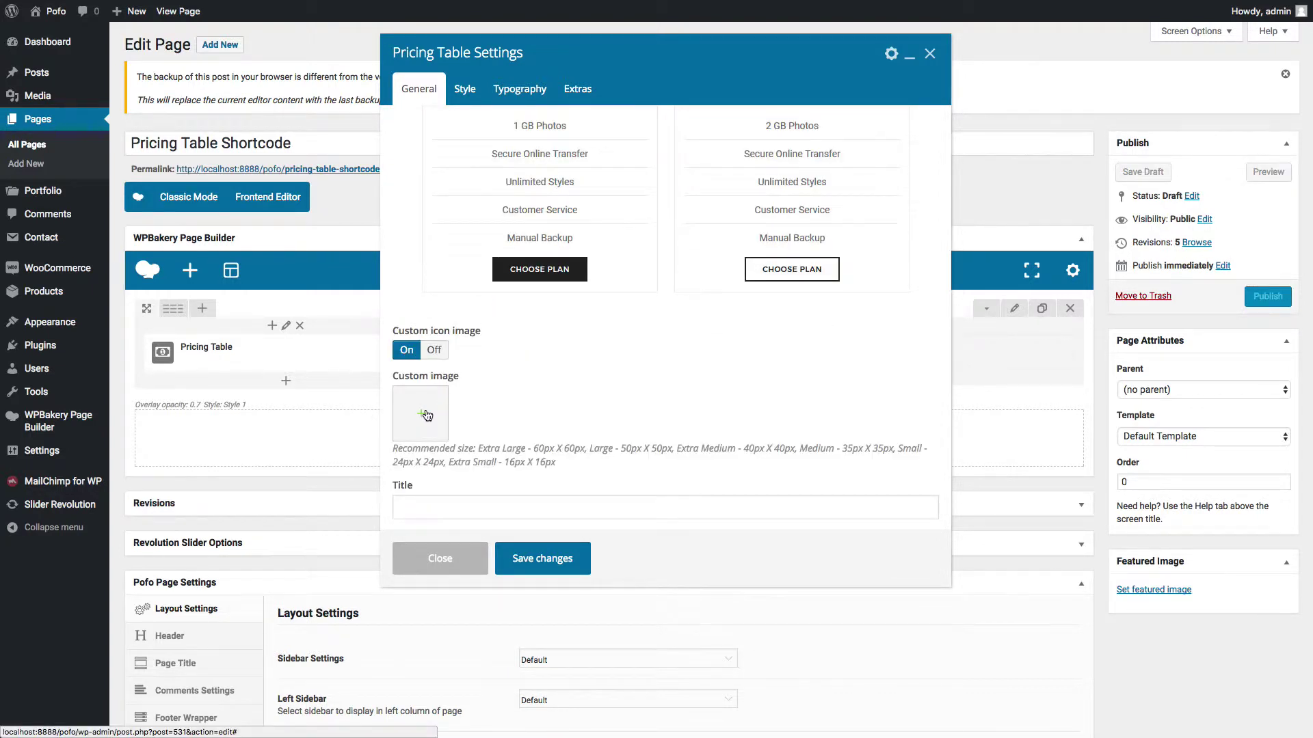
click(434, 353)
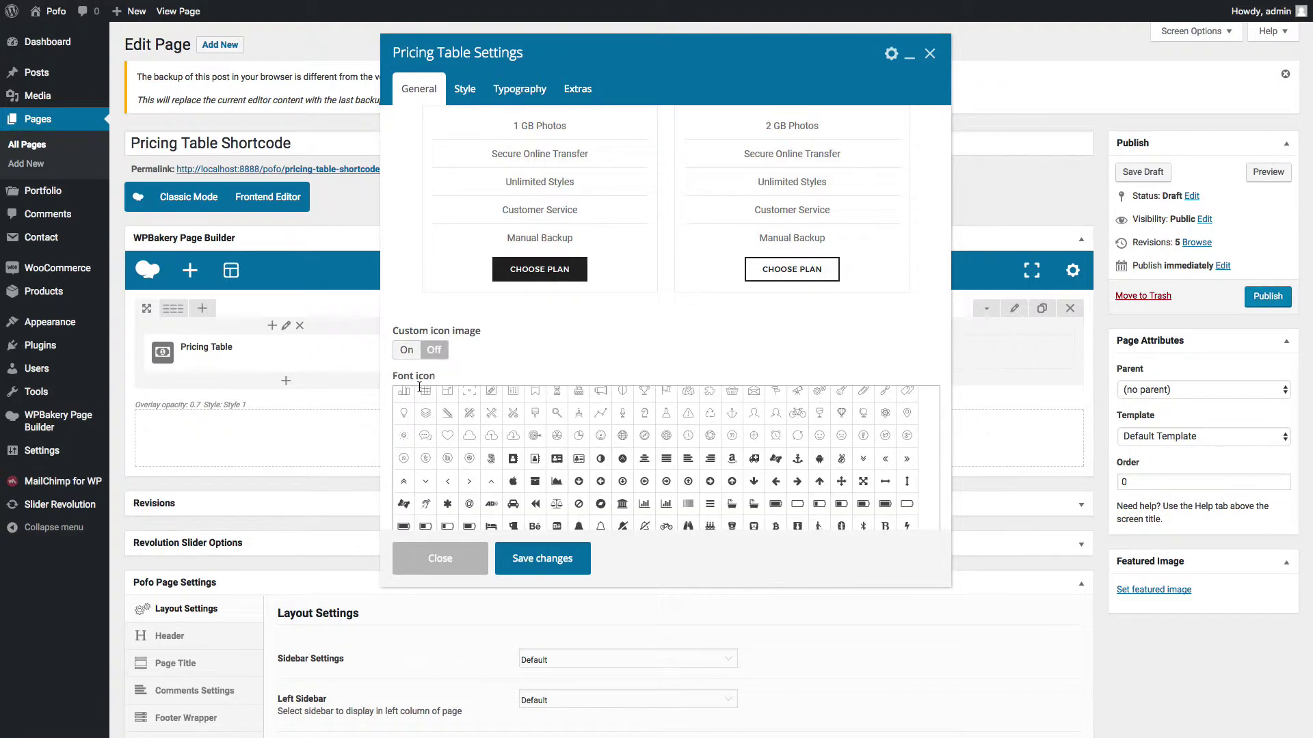
scroll(423, 424, up, 3)
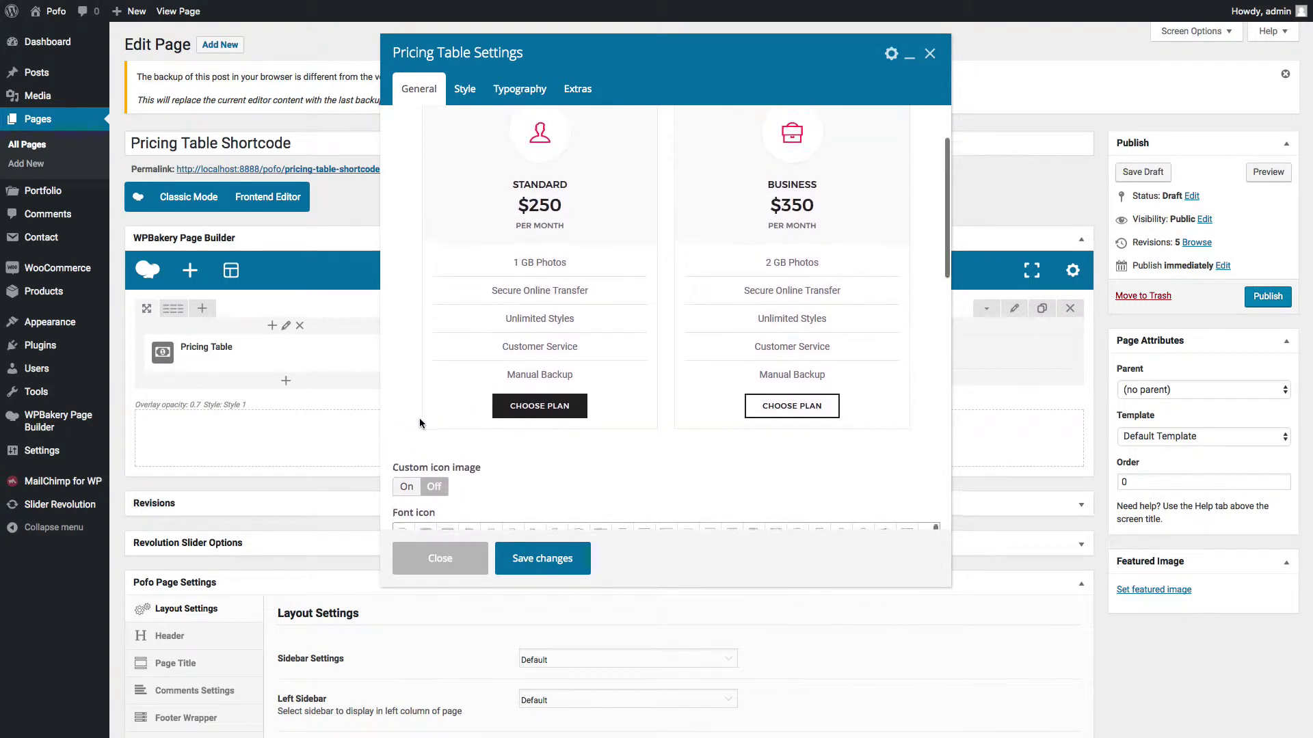
scroll(424, 438, up, 1)
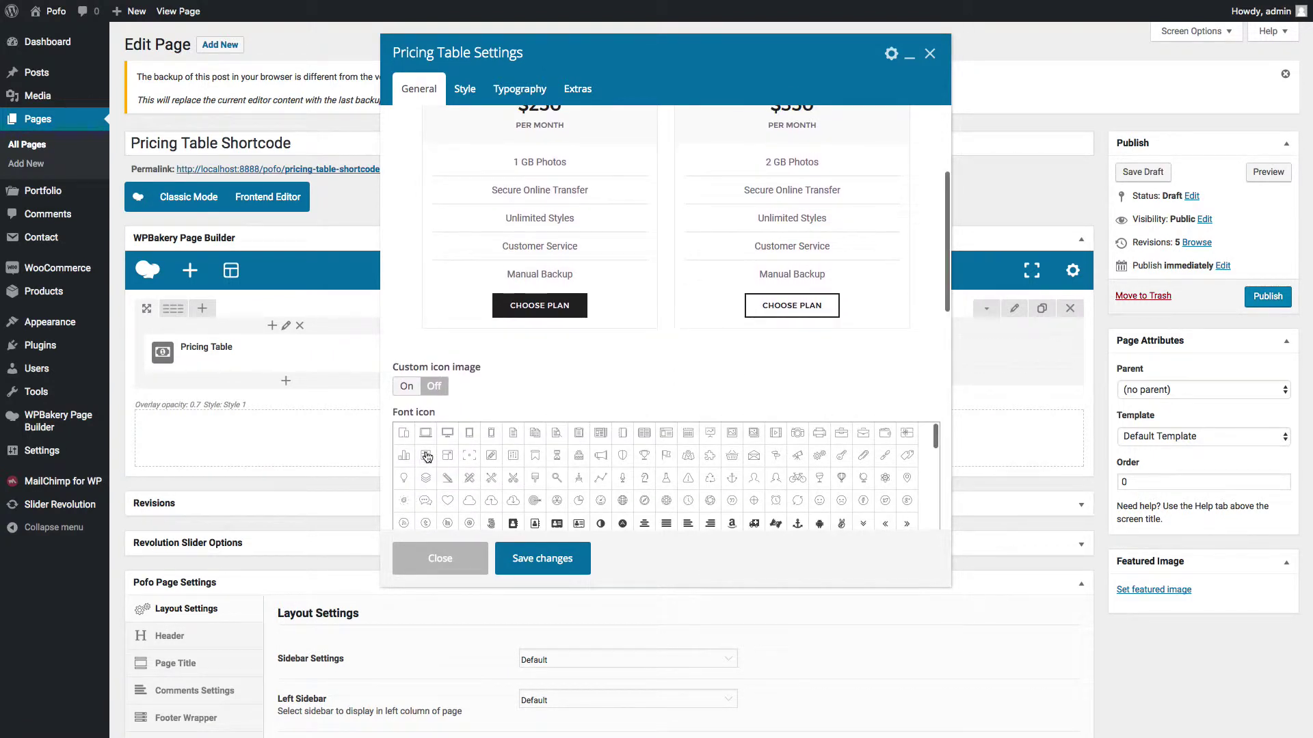
click(427, 434)
Fill in title "Plan title", price "$100", duration "Per Year" and features content "This is the features content for this plan"
scroll(388, 451, down, 5)
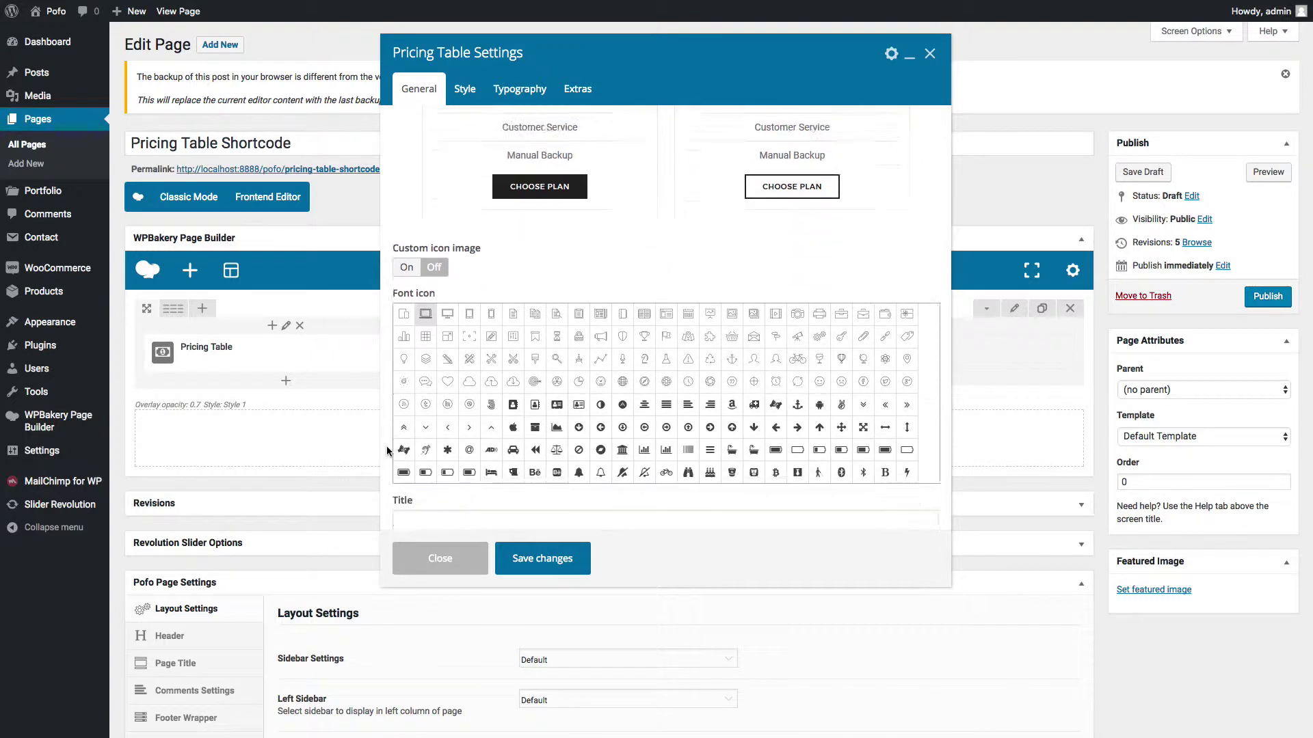
click(434, 401)
text(Plan title)
click(438, 450)
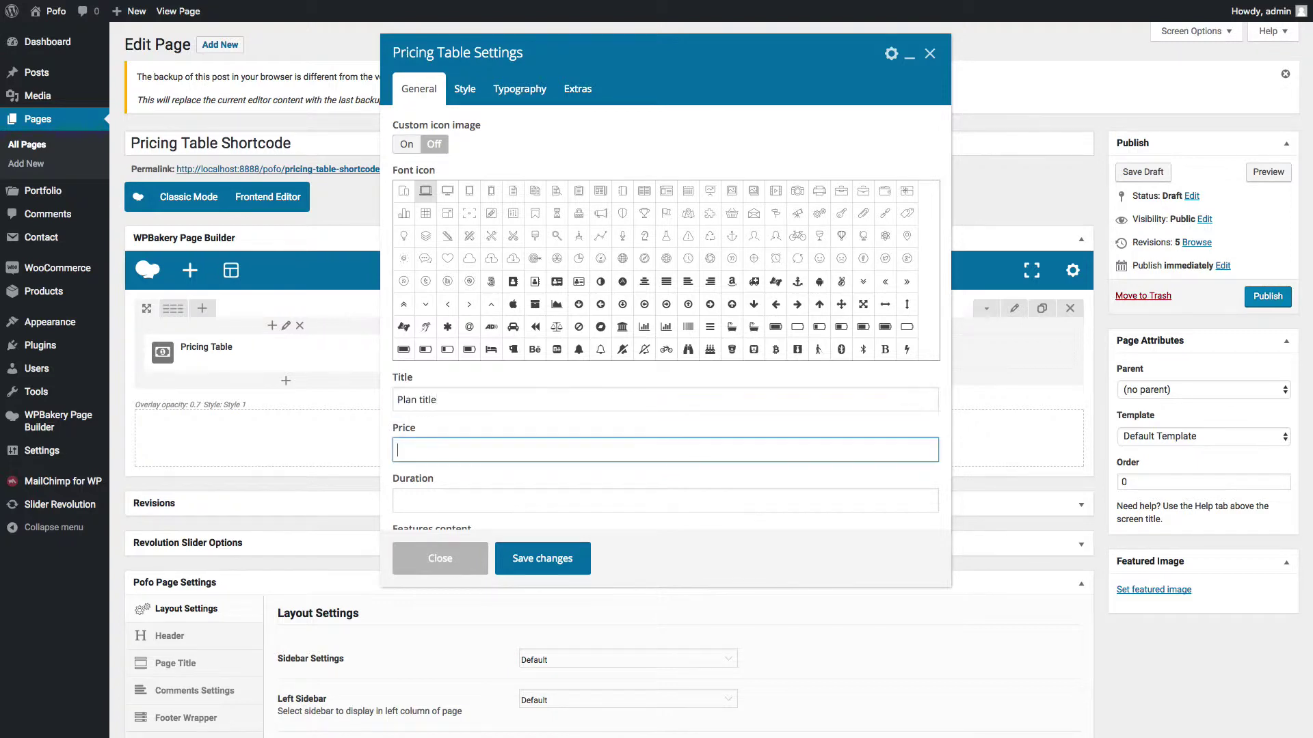
text($100)
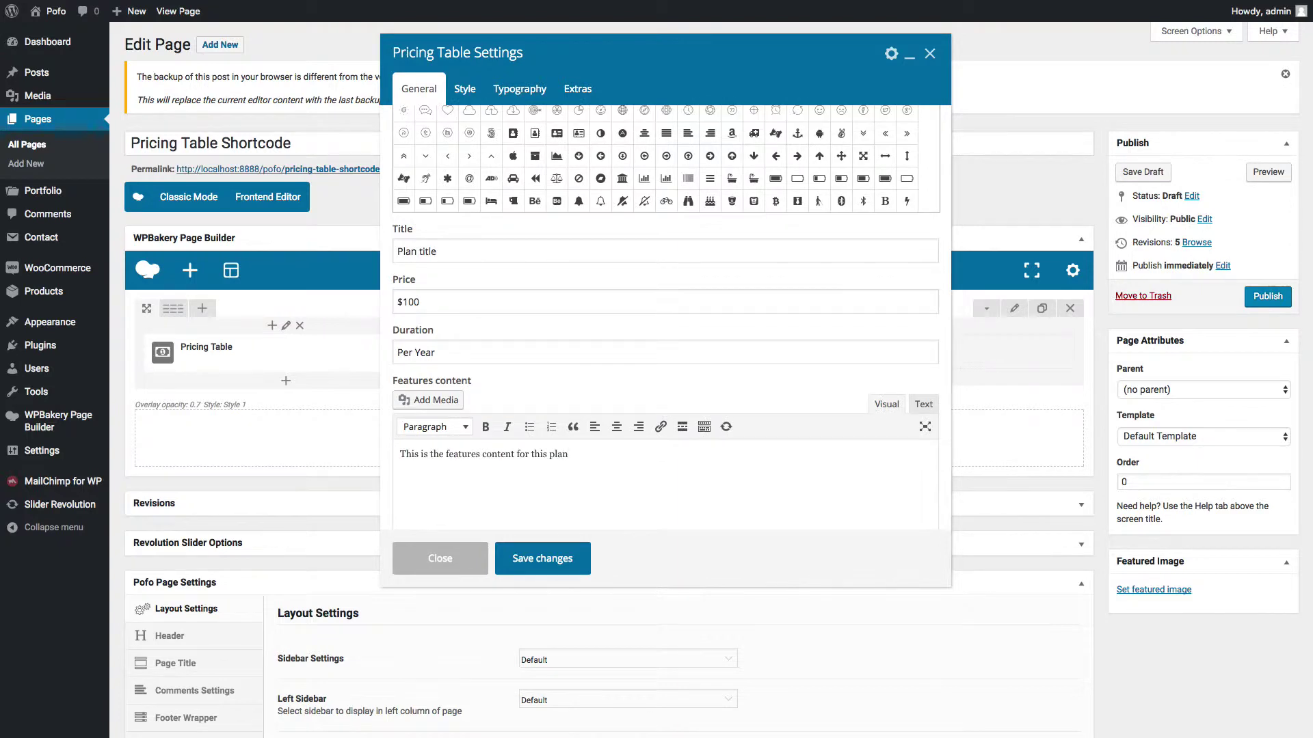
Configure the pricing table's button with the URL "#" and the link text "Buy Now"
scroll(506, 450, down, 5)
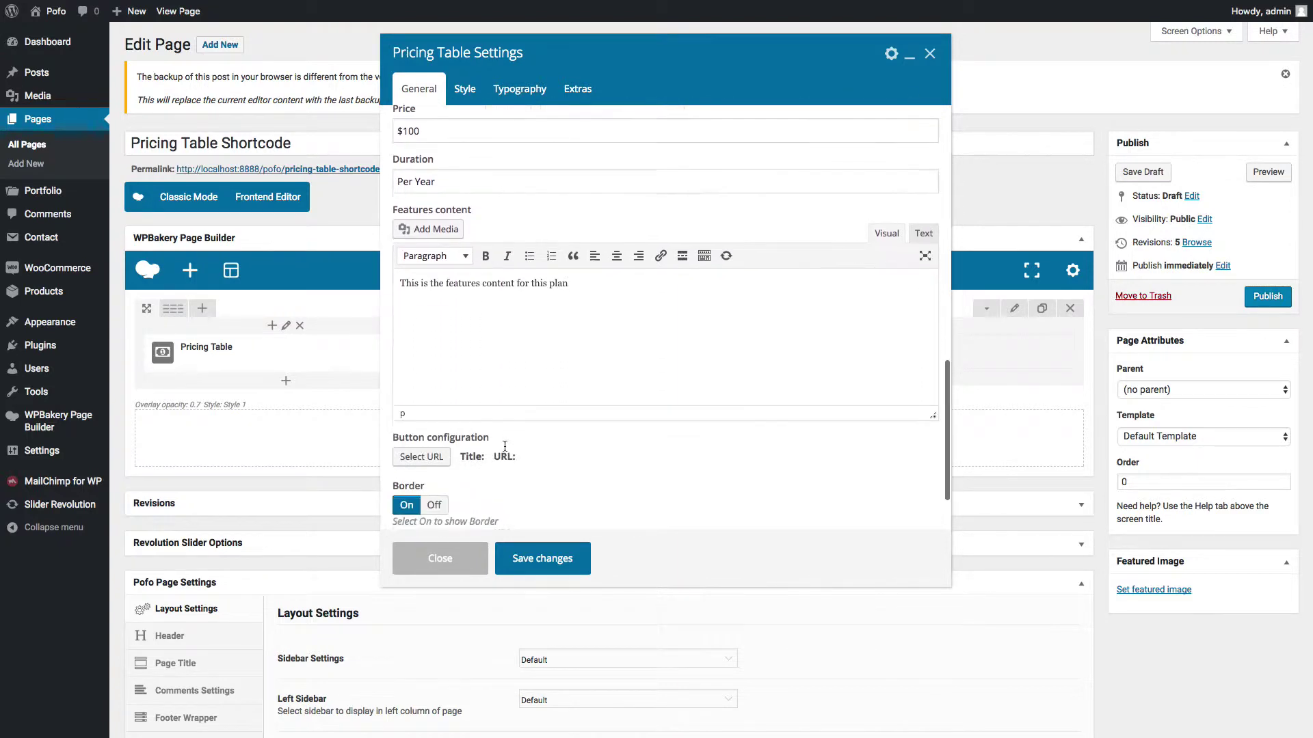
click(431, 427)
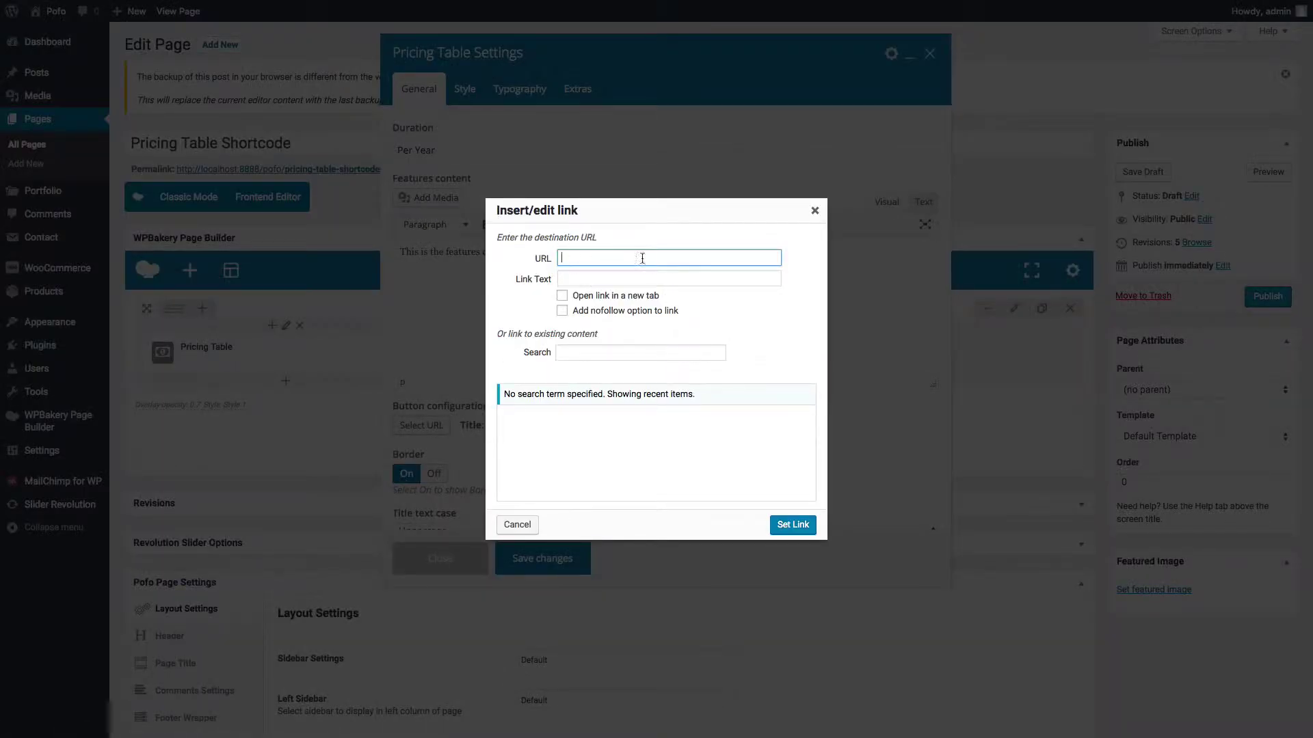
text(#)
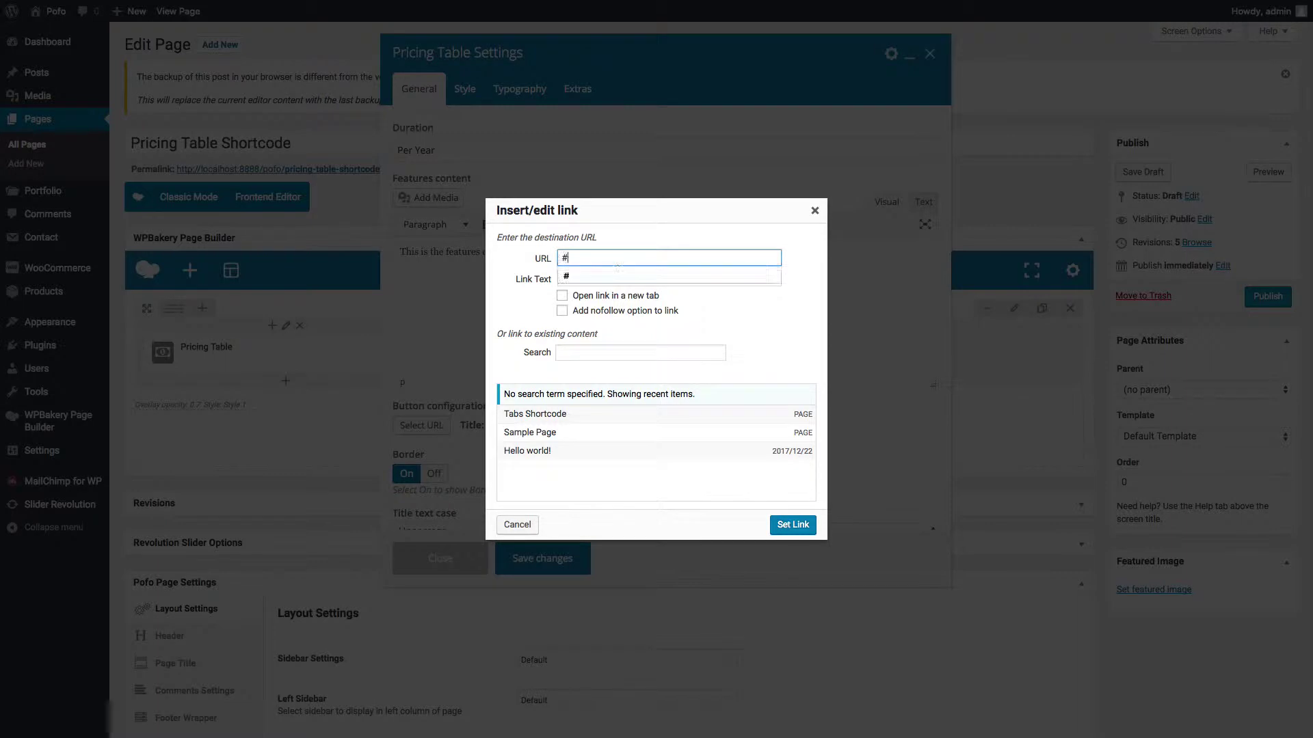
click(595, 276)
text(Biy)
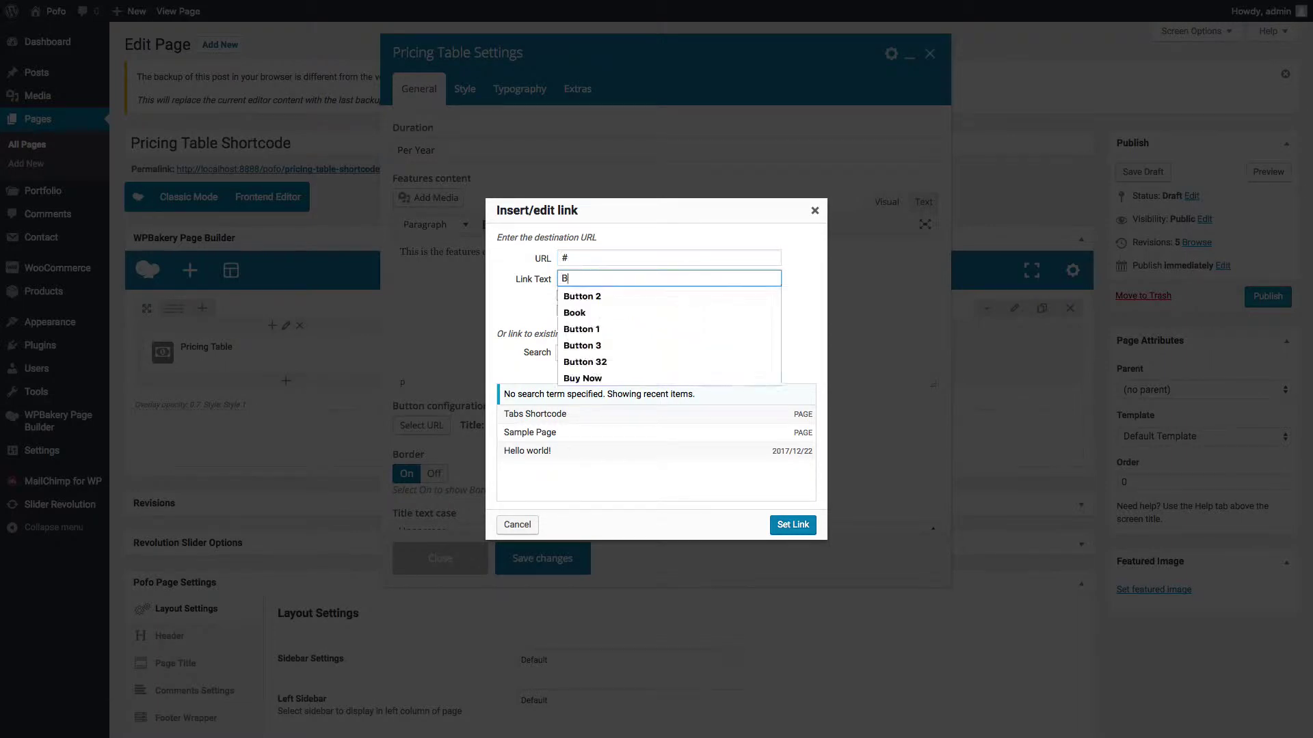
key(BackSpace)
key(BackSpace)
key(BackSpace)
text(Buy Now)
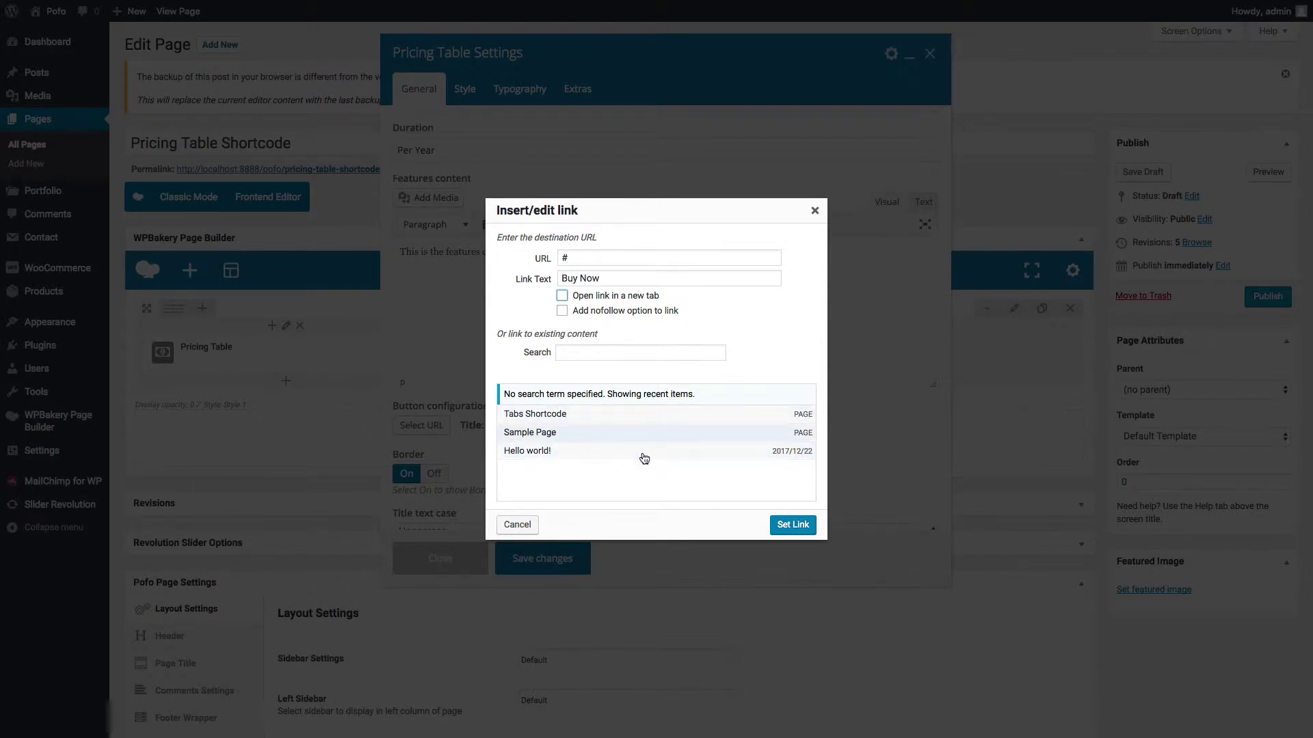
click(795, 532)
Examine the border, title text case and style options of the pricing table
scroll(524, 507, down, 3)
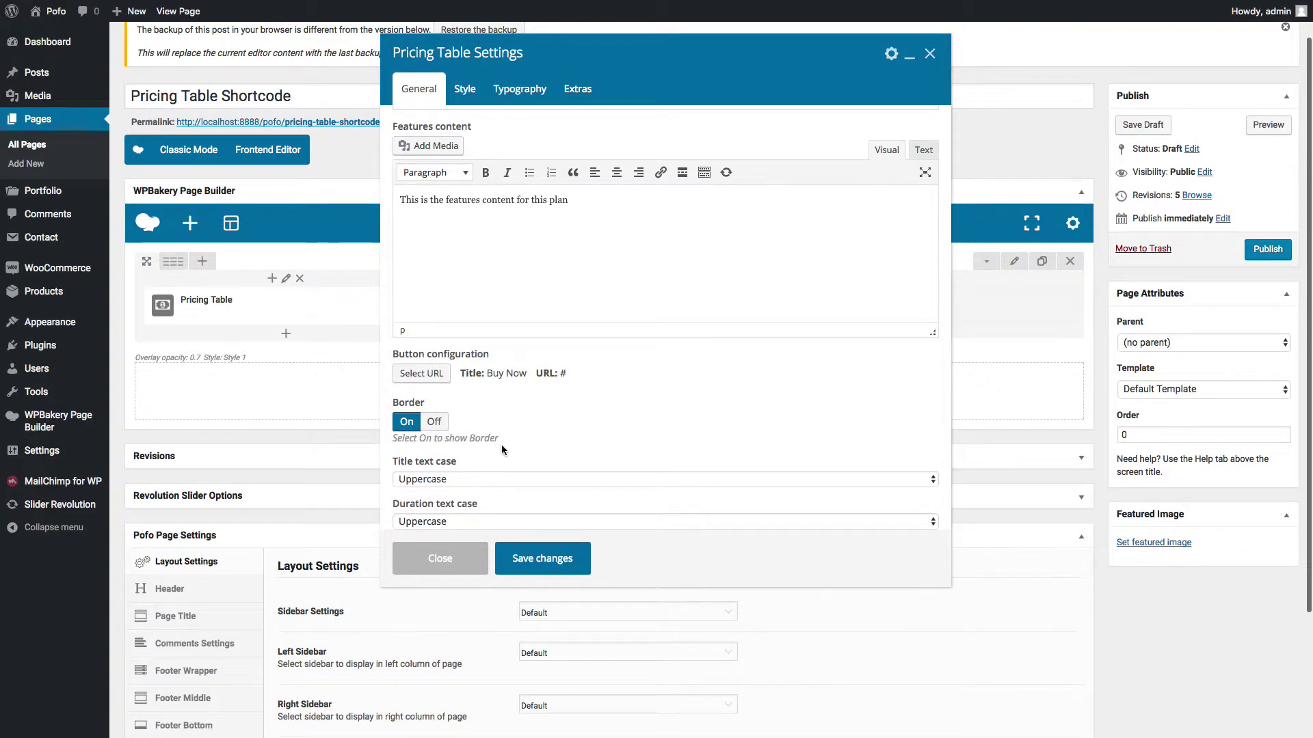
scroll(501, 444, down, 1)
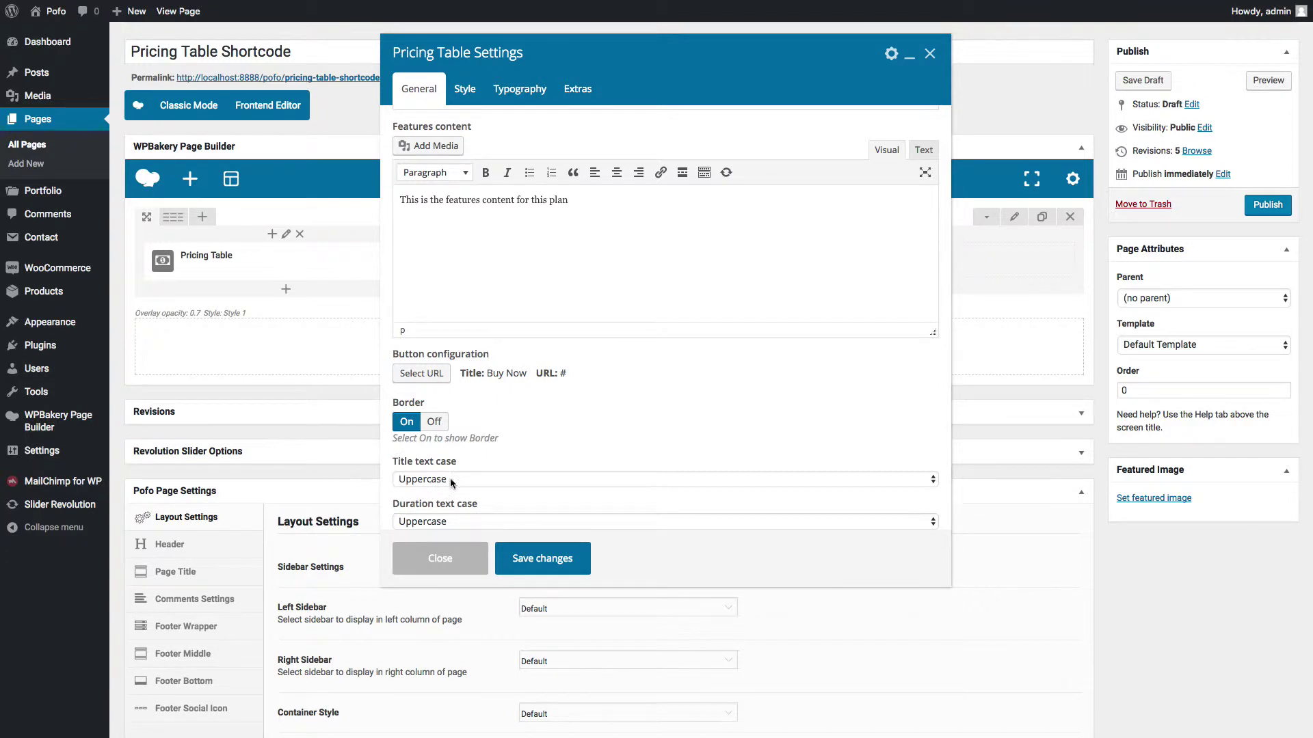
click(451, 480)
click(452, 492)
click(464, 89)
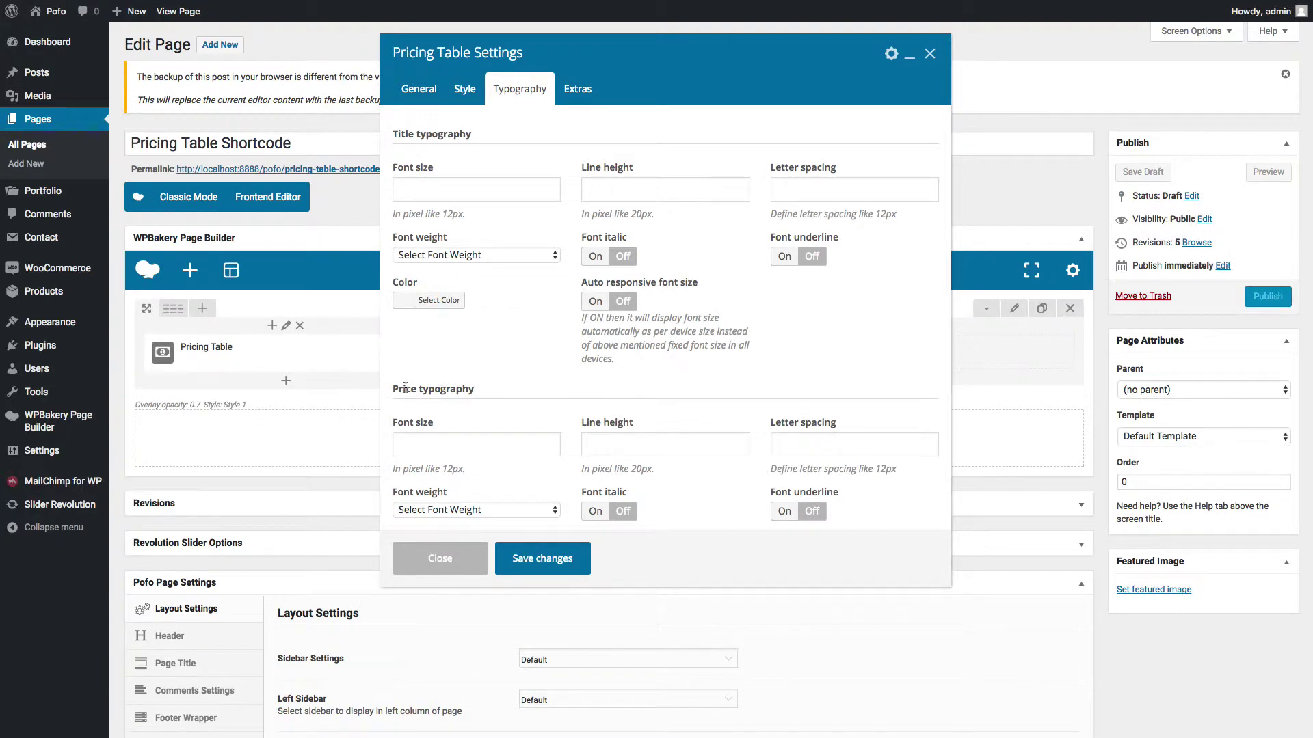
Examine the title and price typography options, including font size, line height, letter spacing and font weight
click(405, 387)
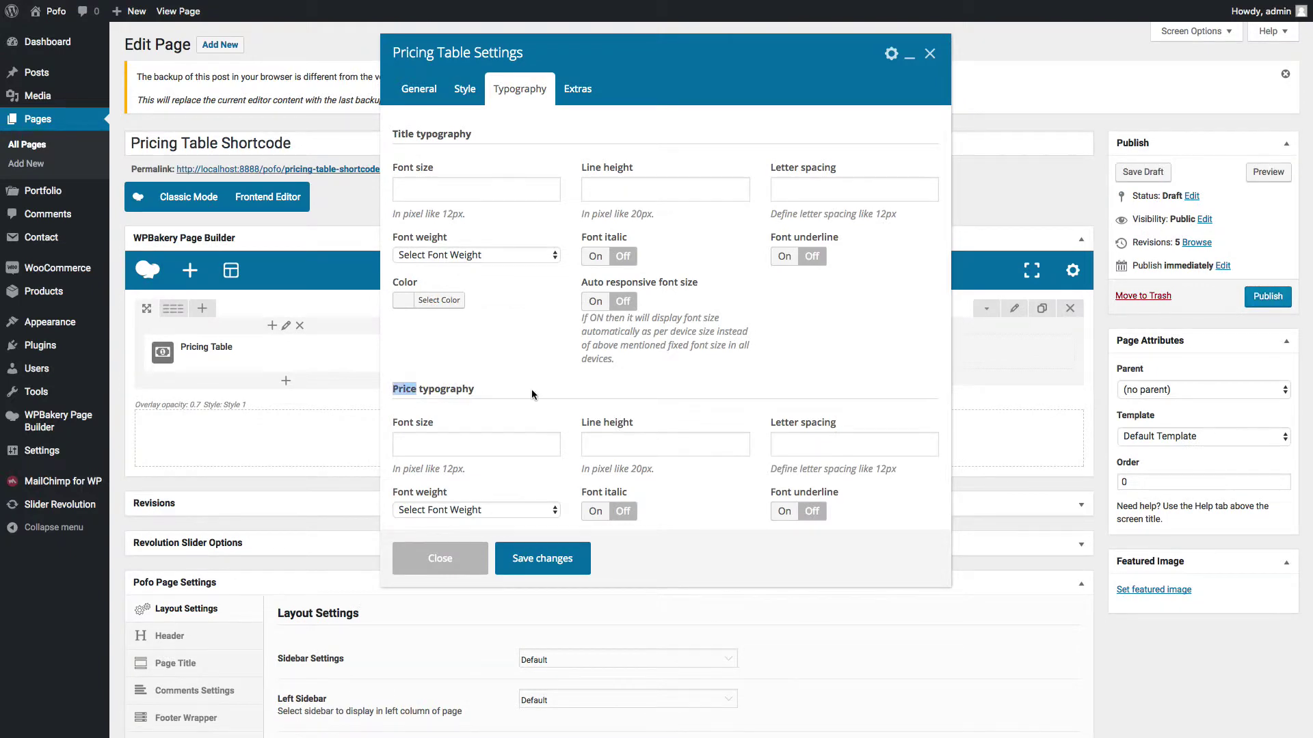
scroll(530, 390, down, 2)
scroll(535, 428, down, 3)
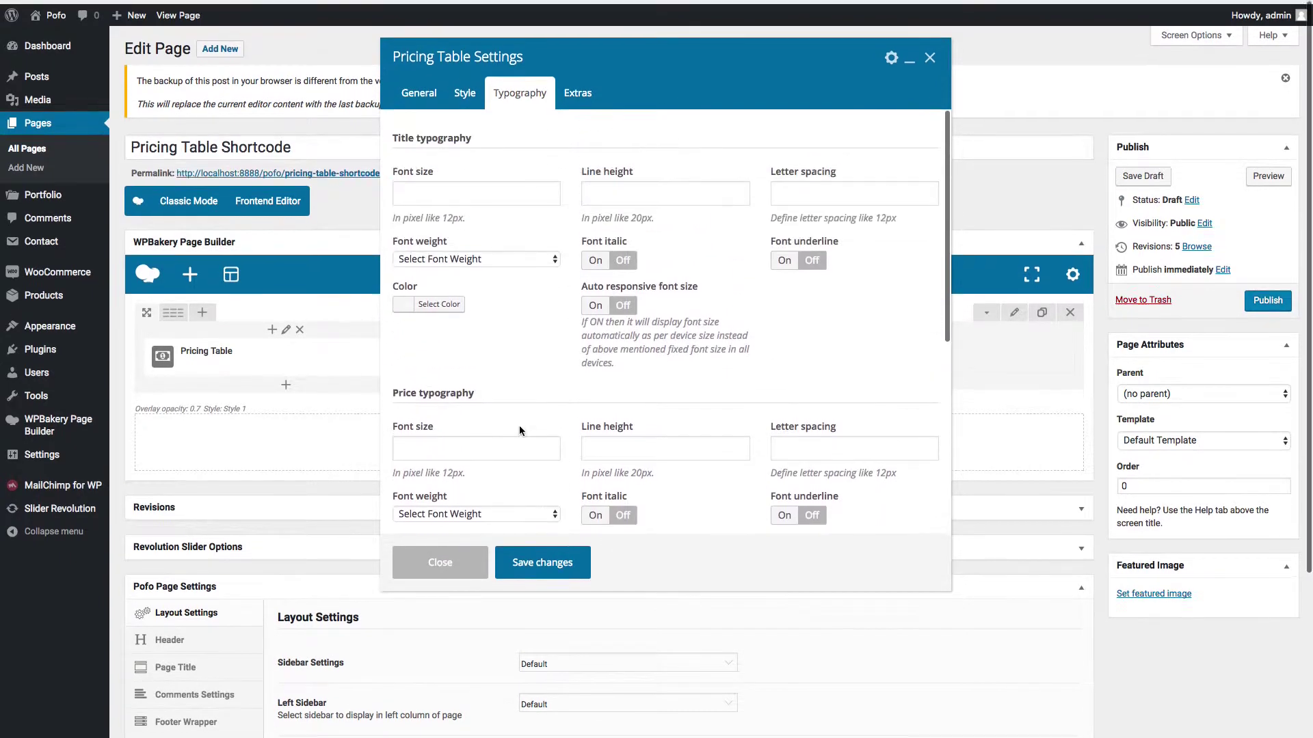
click(454, 192)
click(635, 199)
click(790, 192)
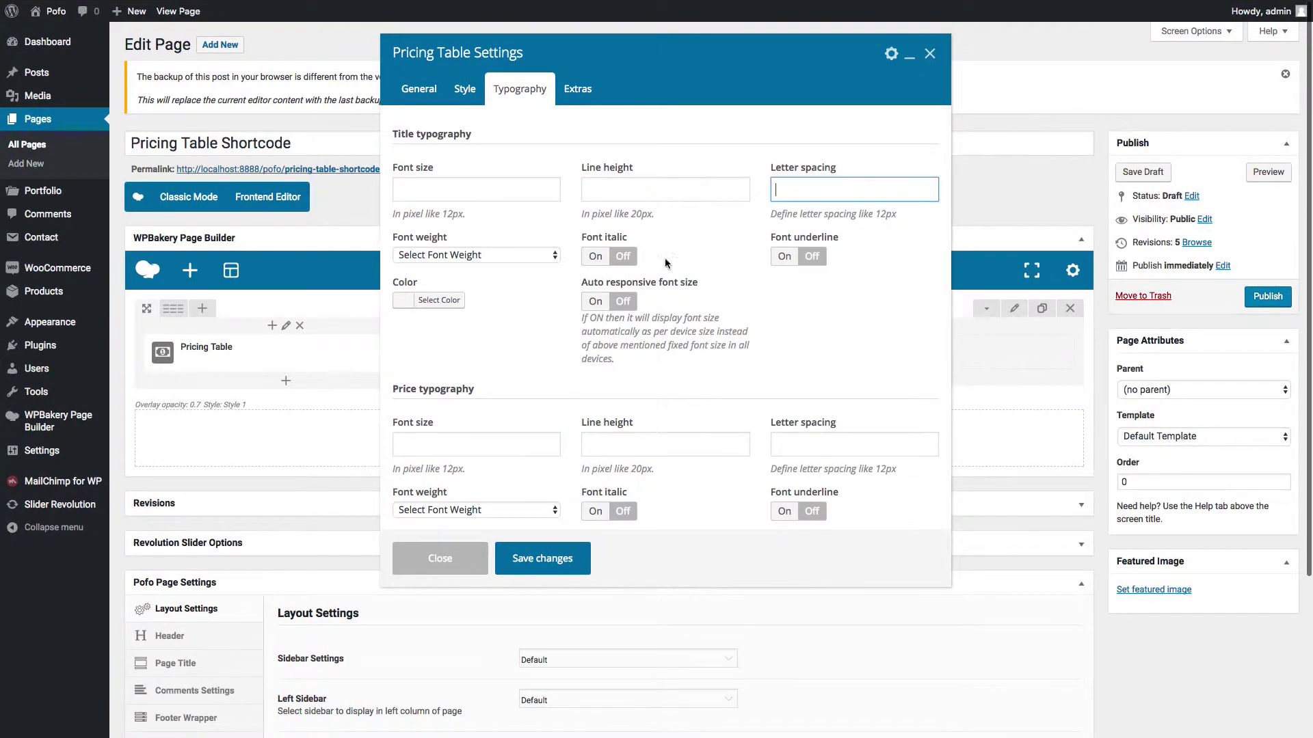
click(472, 254)
click(472, 254)
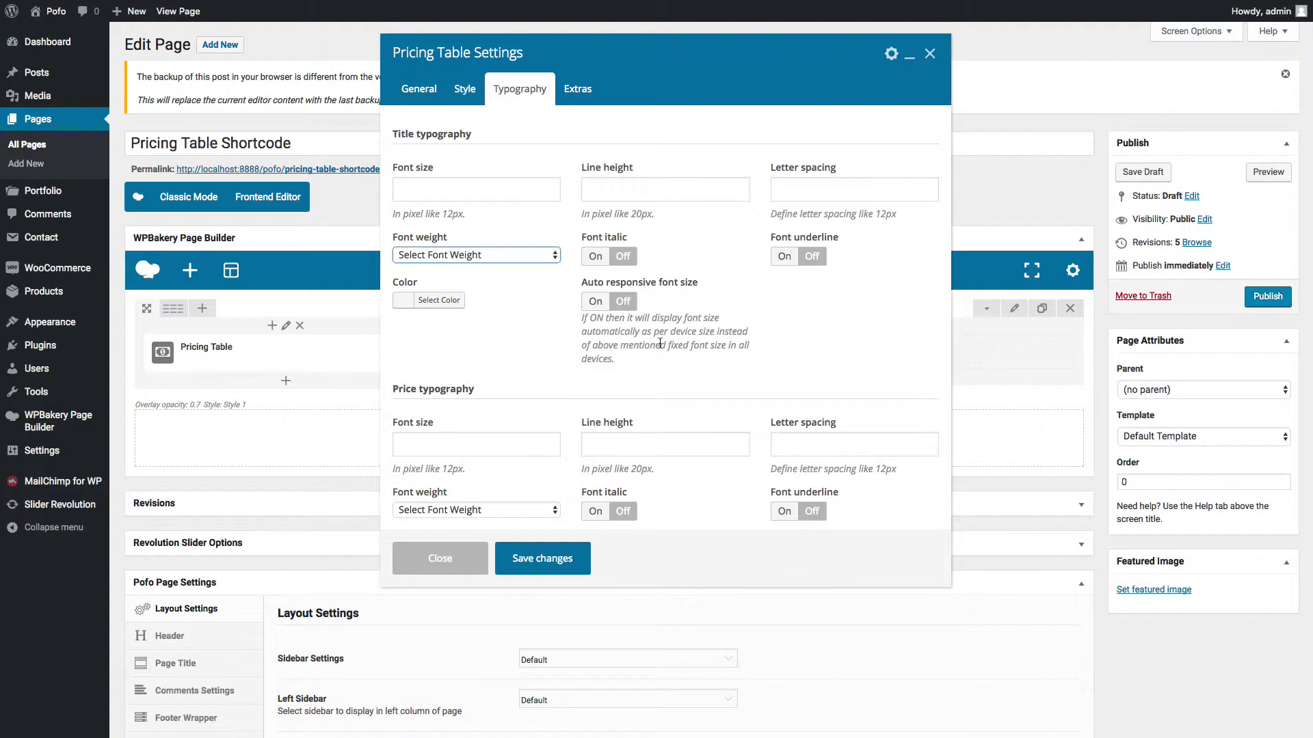
Examine the pricing table's extra options for element ID and extra class name
click(580, 95)
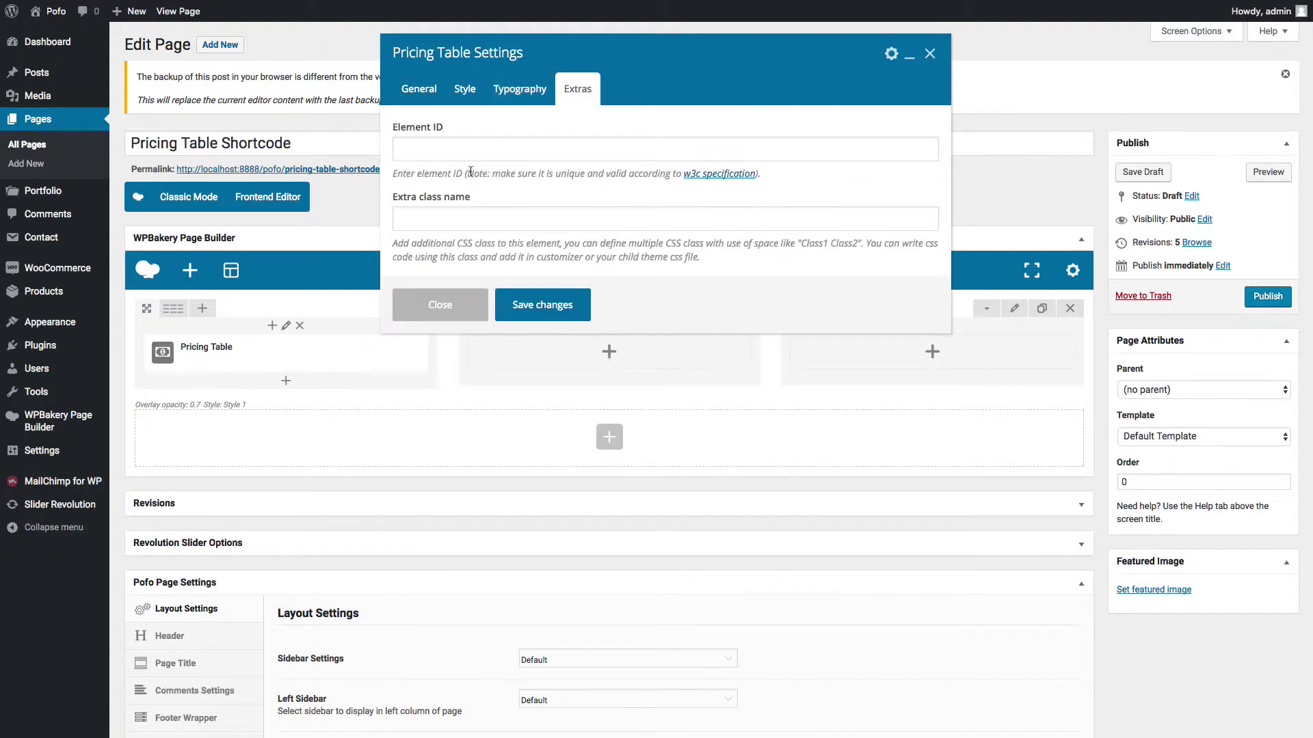
click(439, 153)
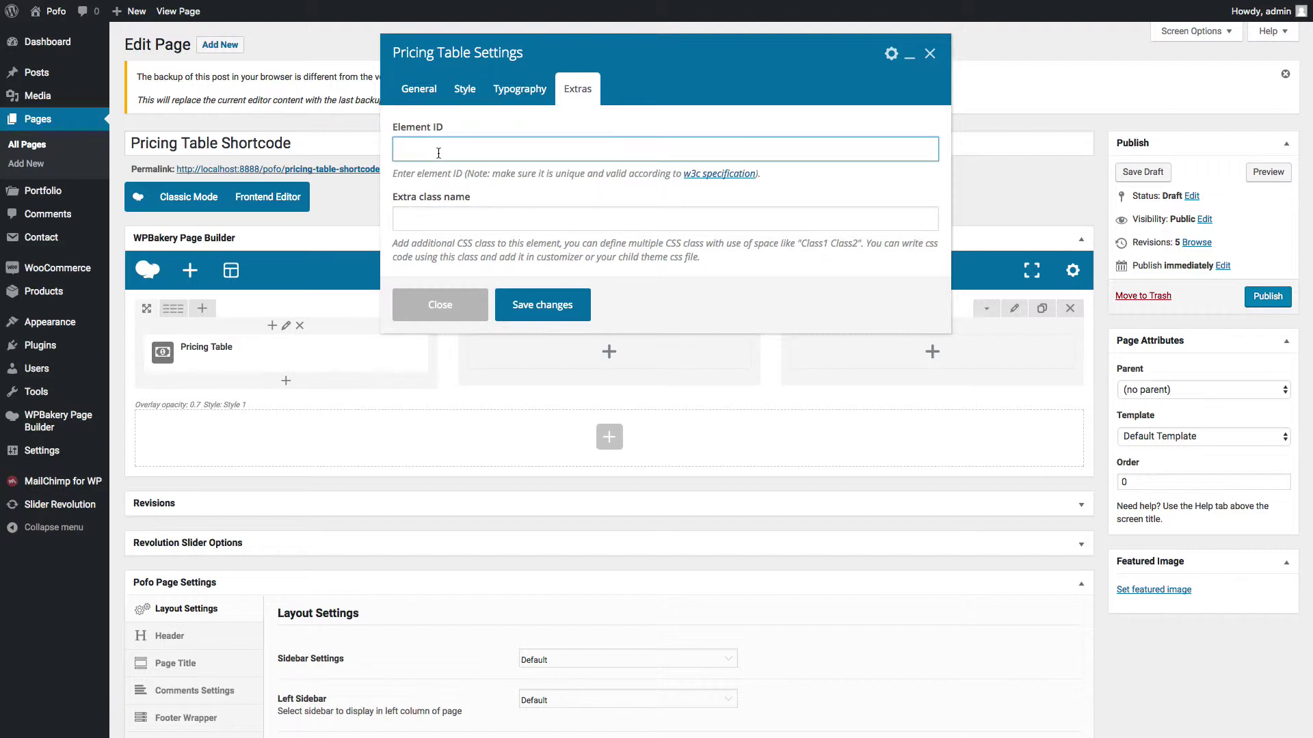
click(446, 218)
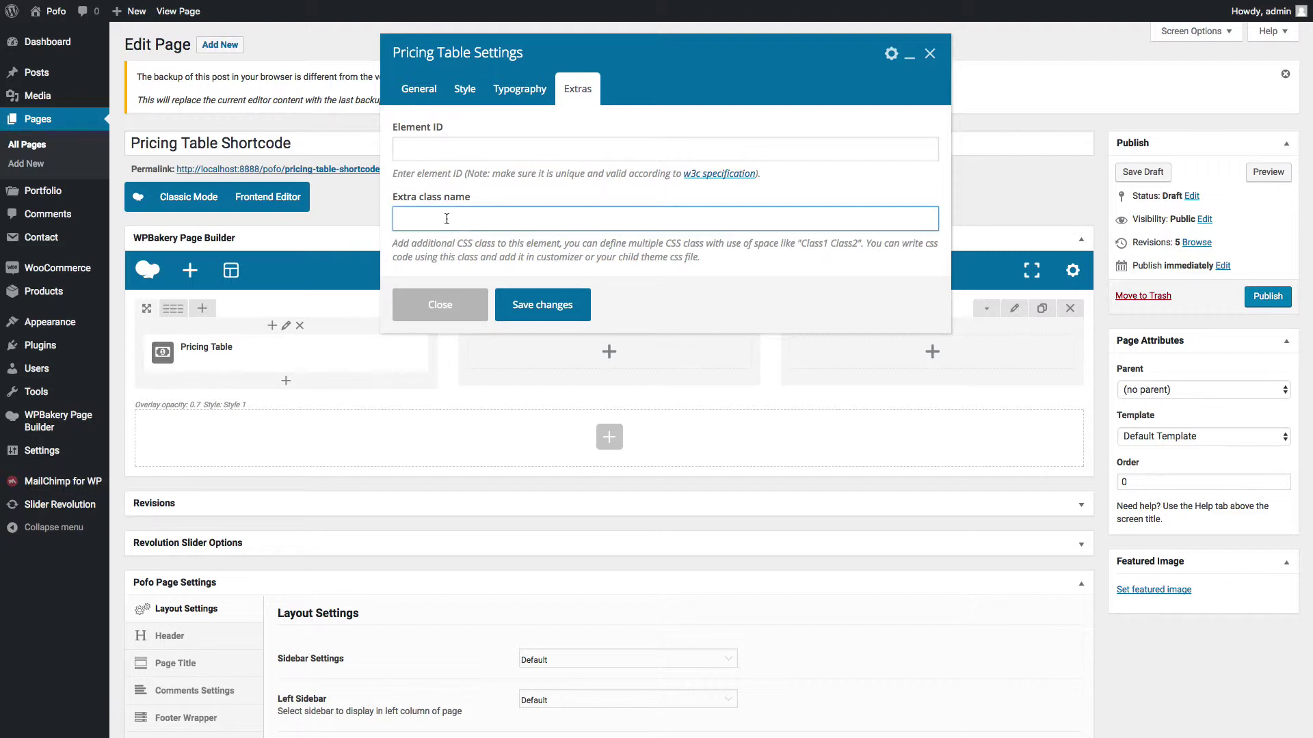
click(449, 152)
click(460, 224)
Save the pricing table settings, preview the page, and return to the page editor
click(418, 89)
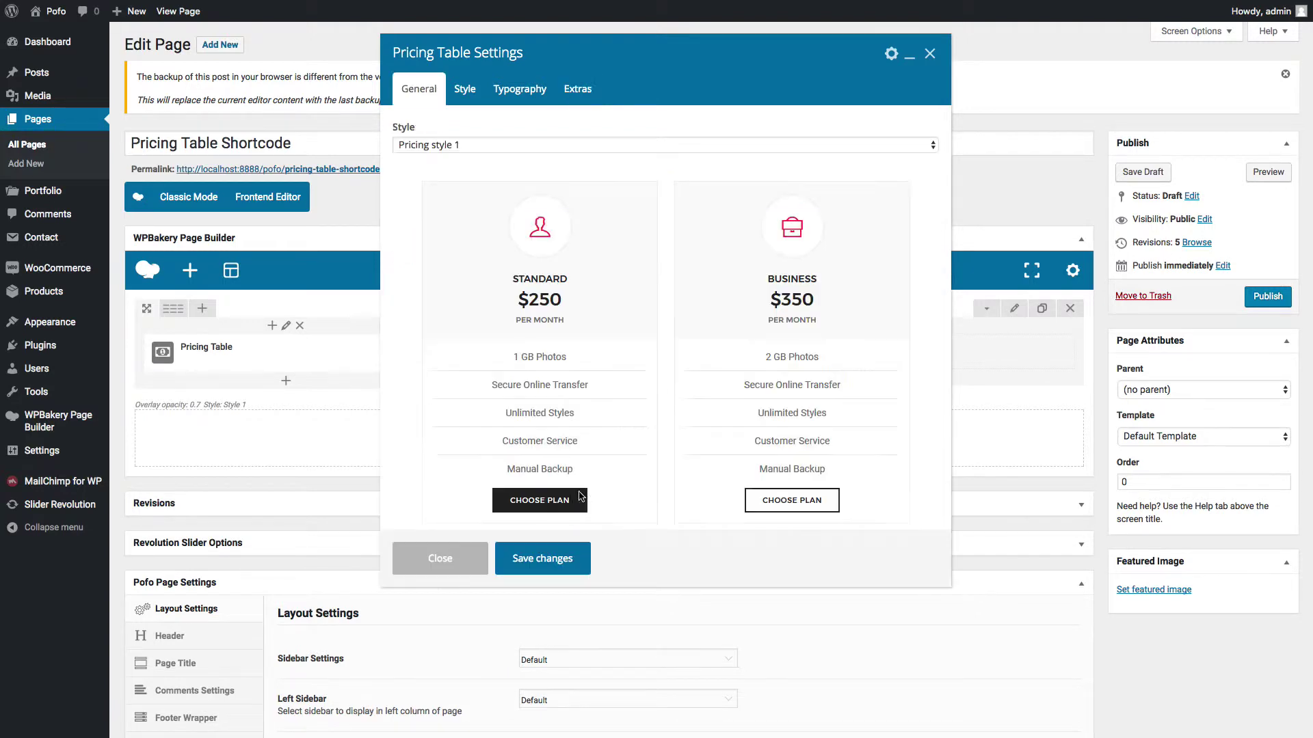
click(554, 564)
click(1268, 172)
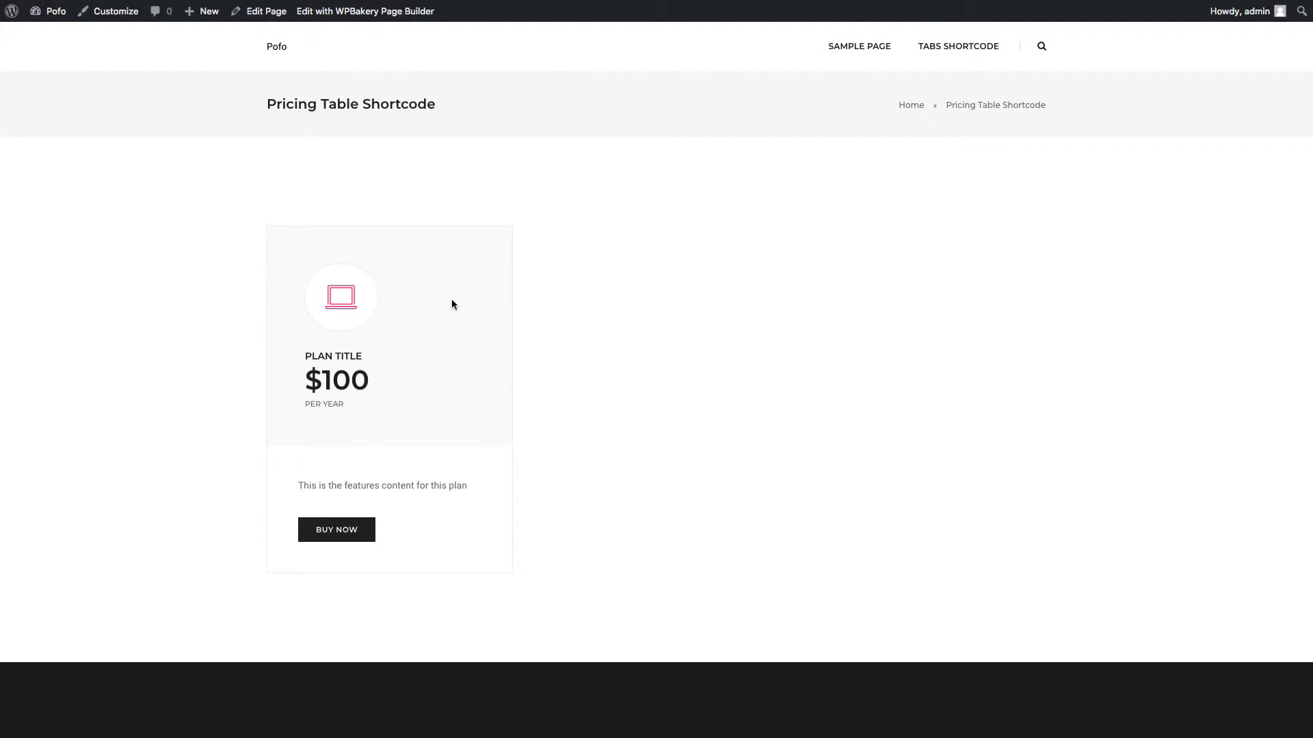
key(ctrl+w)
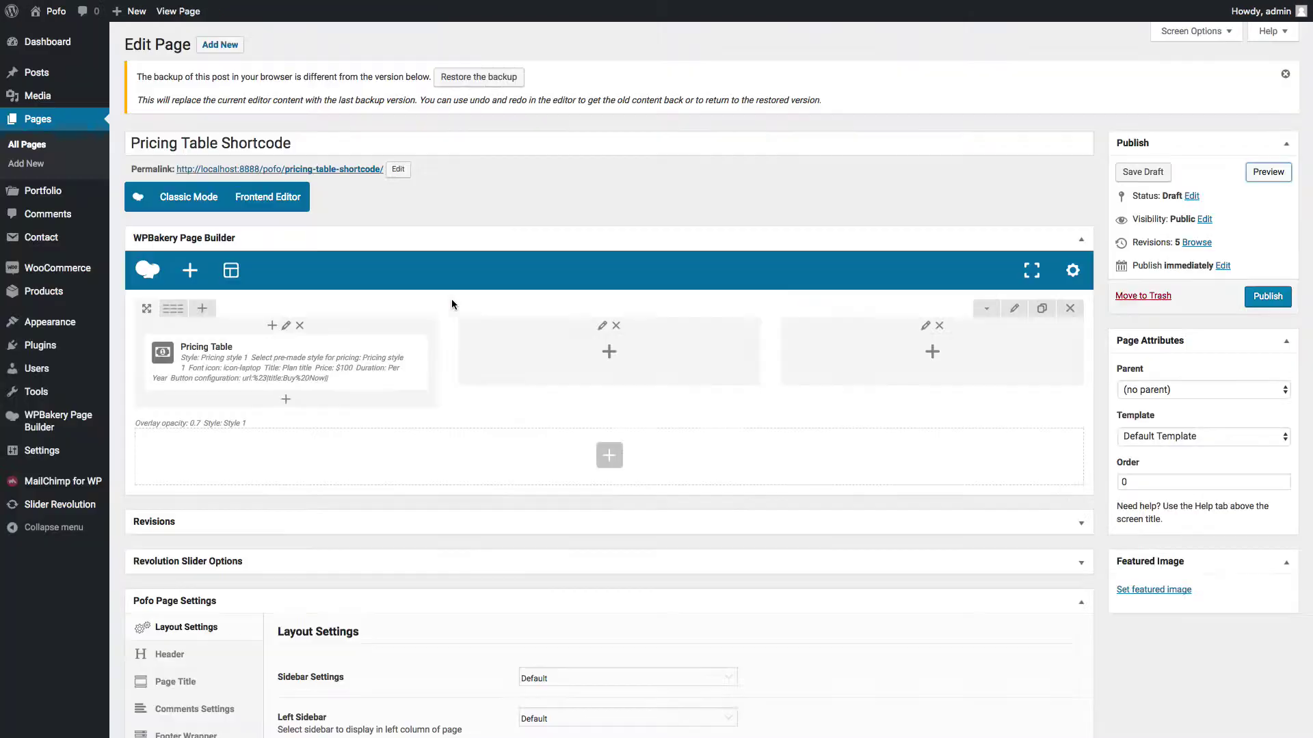
Set the first column's desktop alignment to Center align, save the column settings, and check the page preview
click(287, 327)
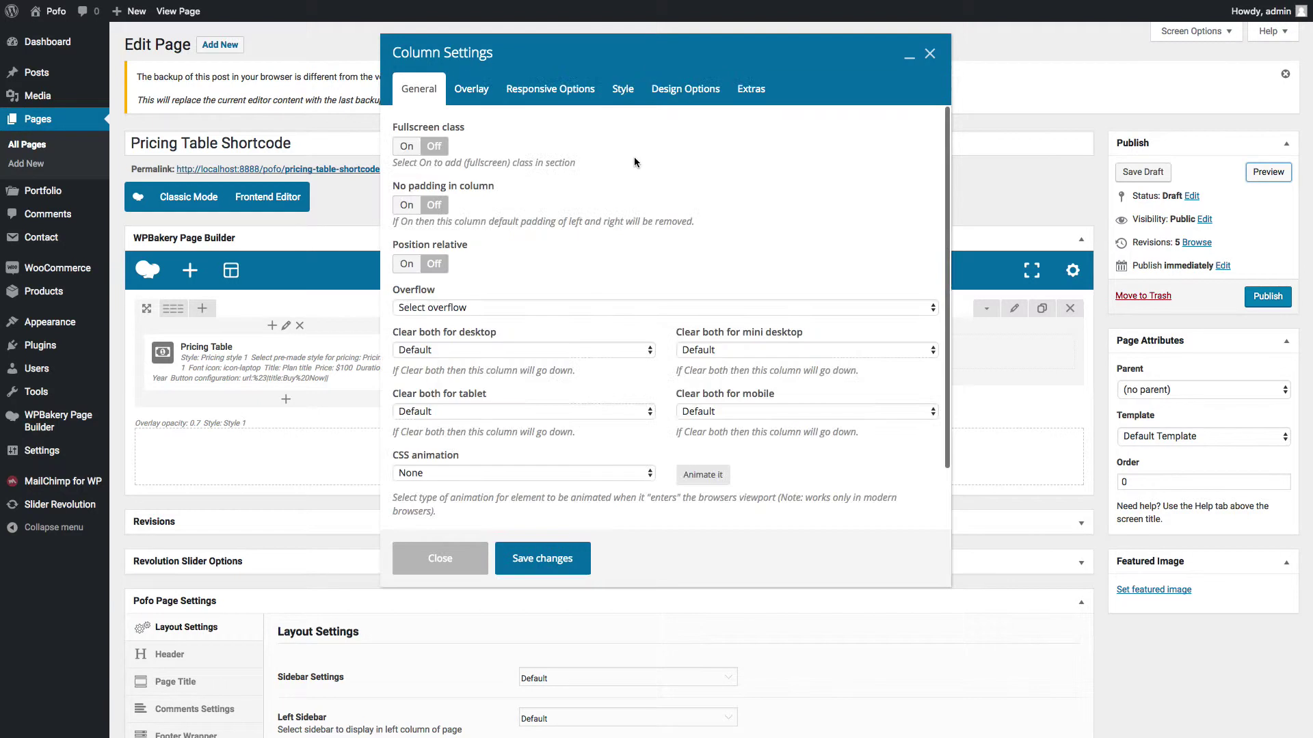
click(623, 89)
click(469, 154)
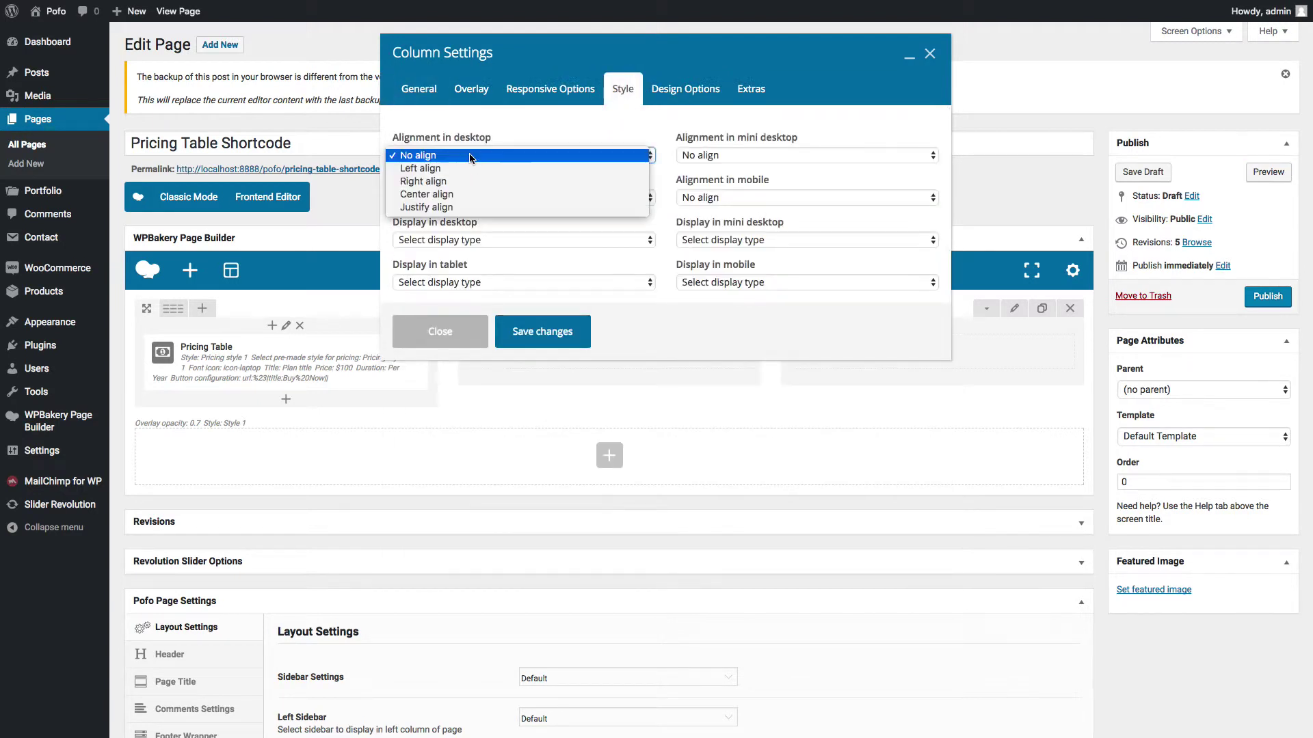
click(461, 194)
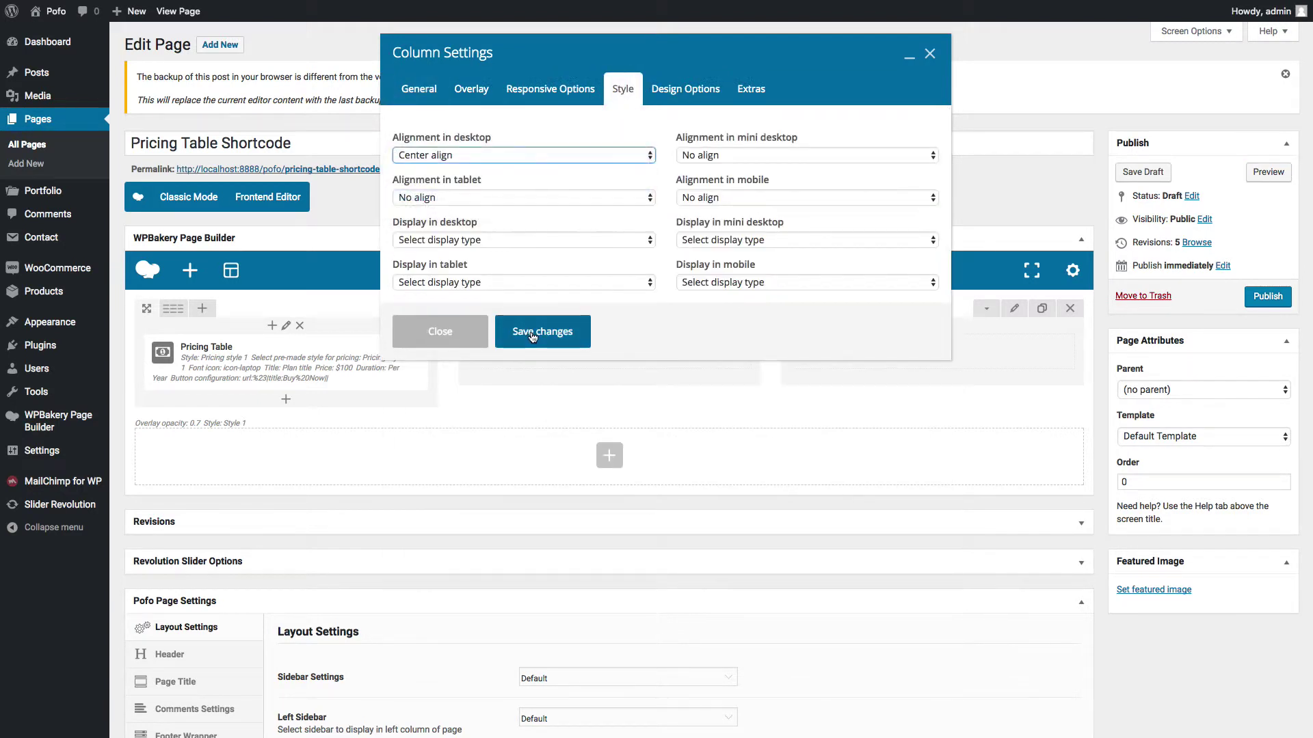
click(533, 336)
click(1268, 171)
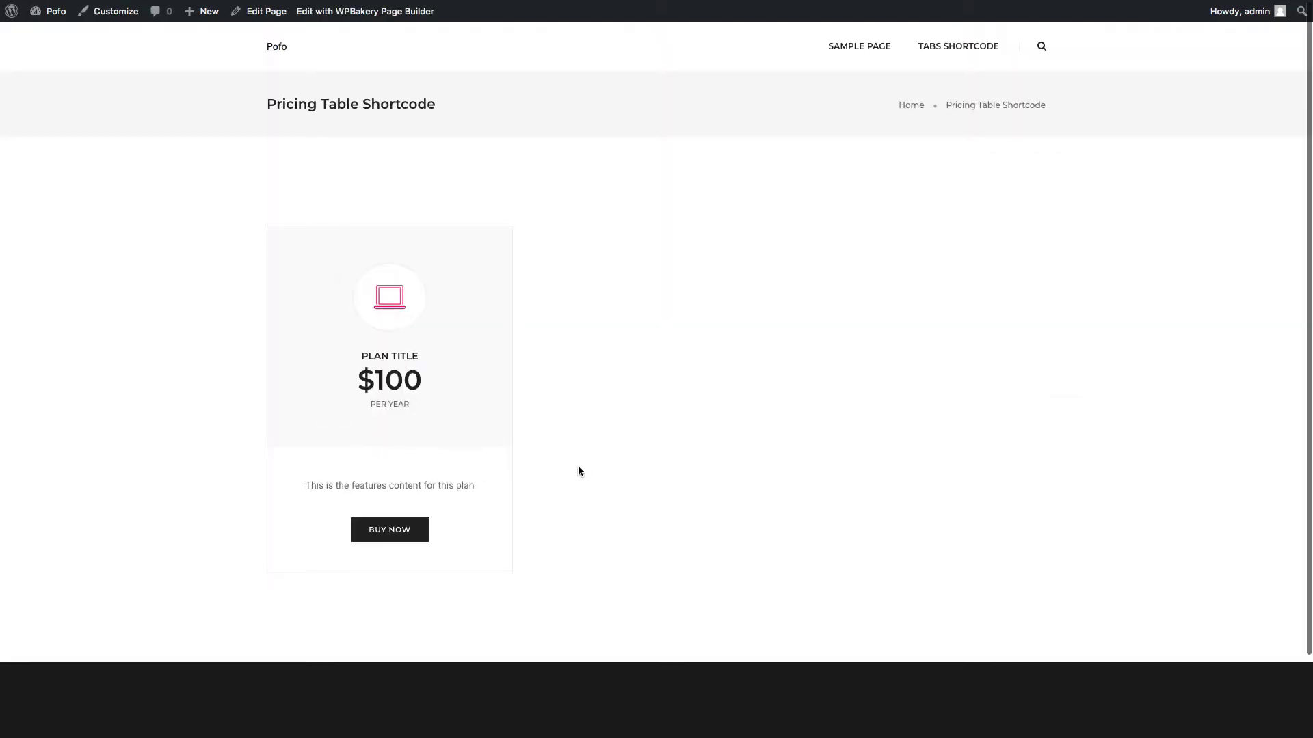
key(super+w)
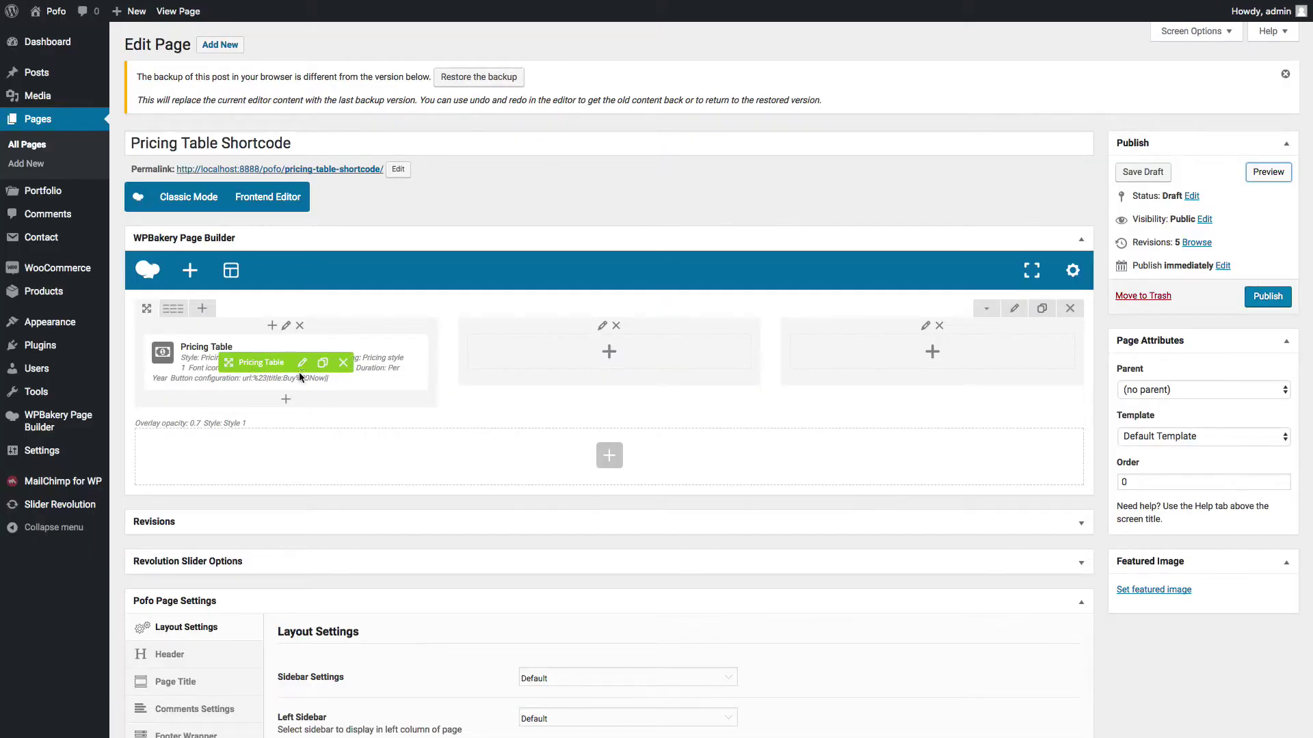
Change the pricing table's style to Pricing style 2 and save its settings
click(301, 365)
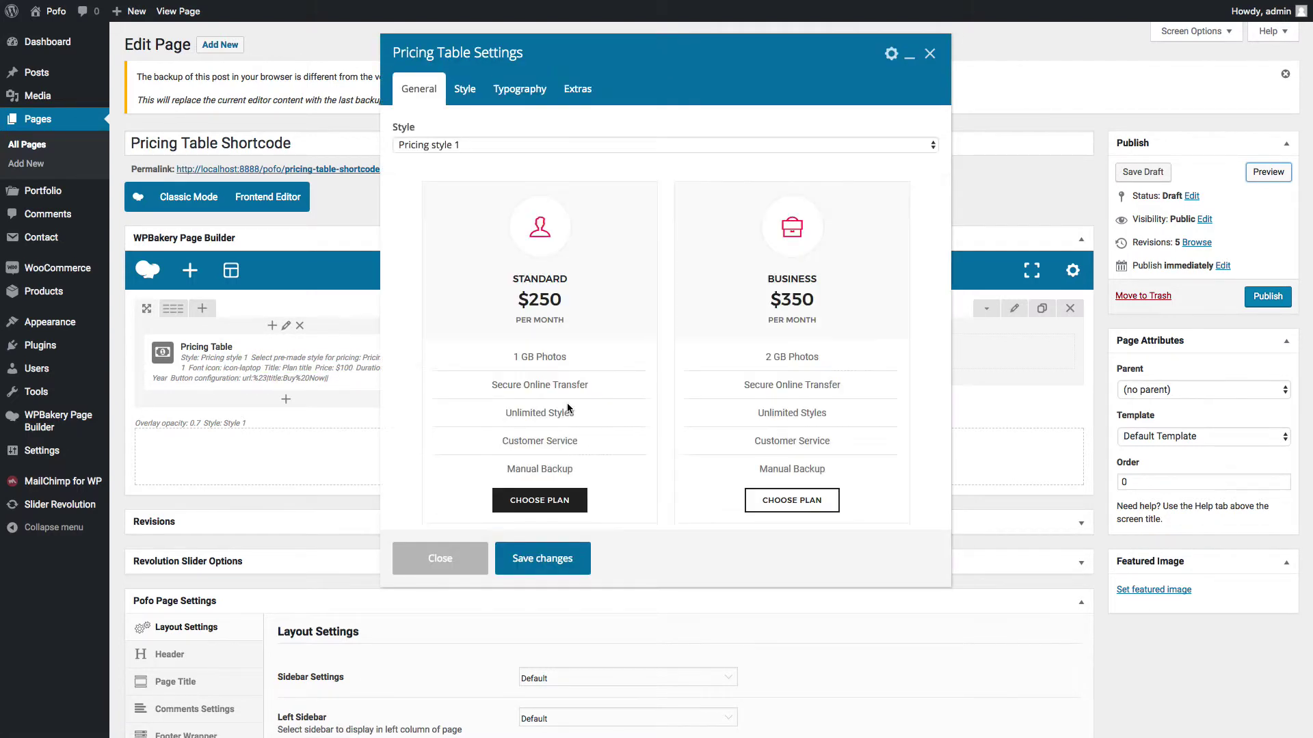
scroll(505, 157, down, 5)
scroll(505, 157, up, 10)
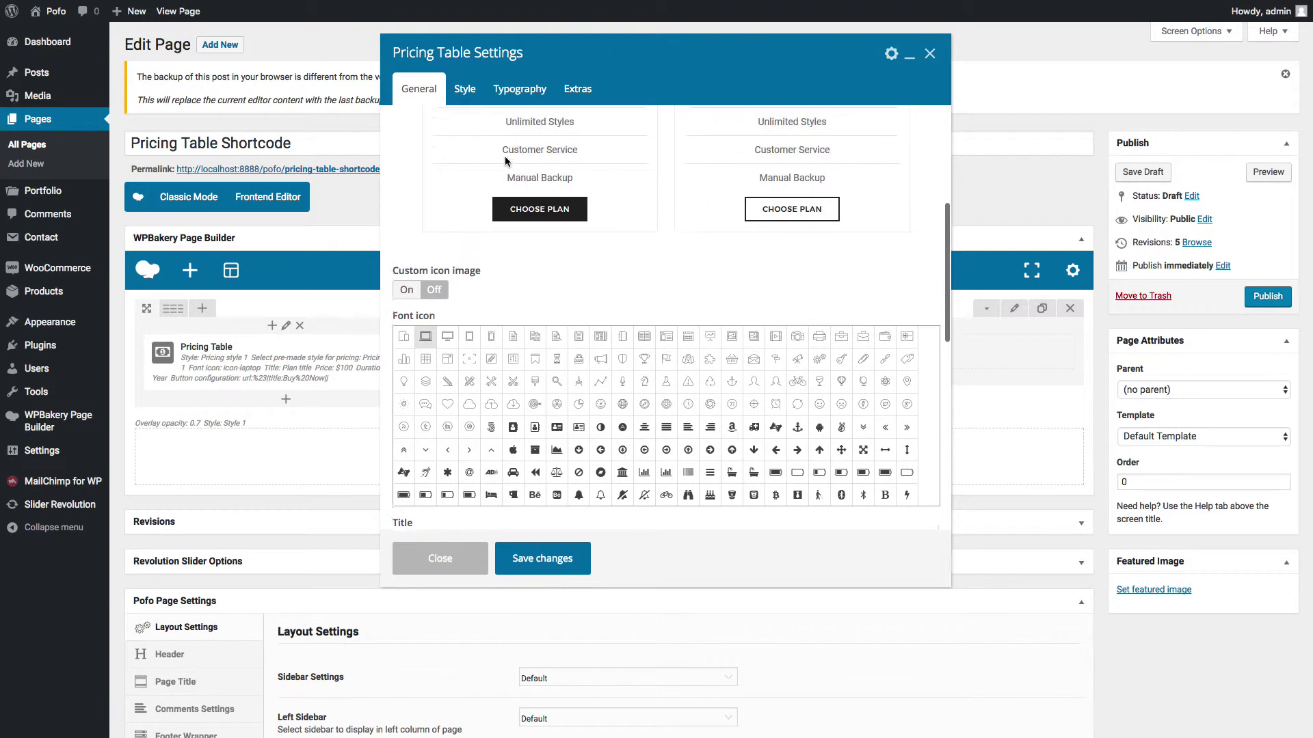
click(469, 145)
click(469, 154)
key(Down)
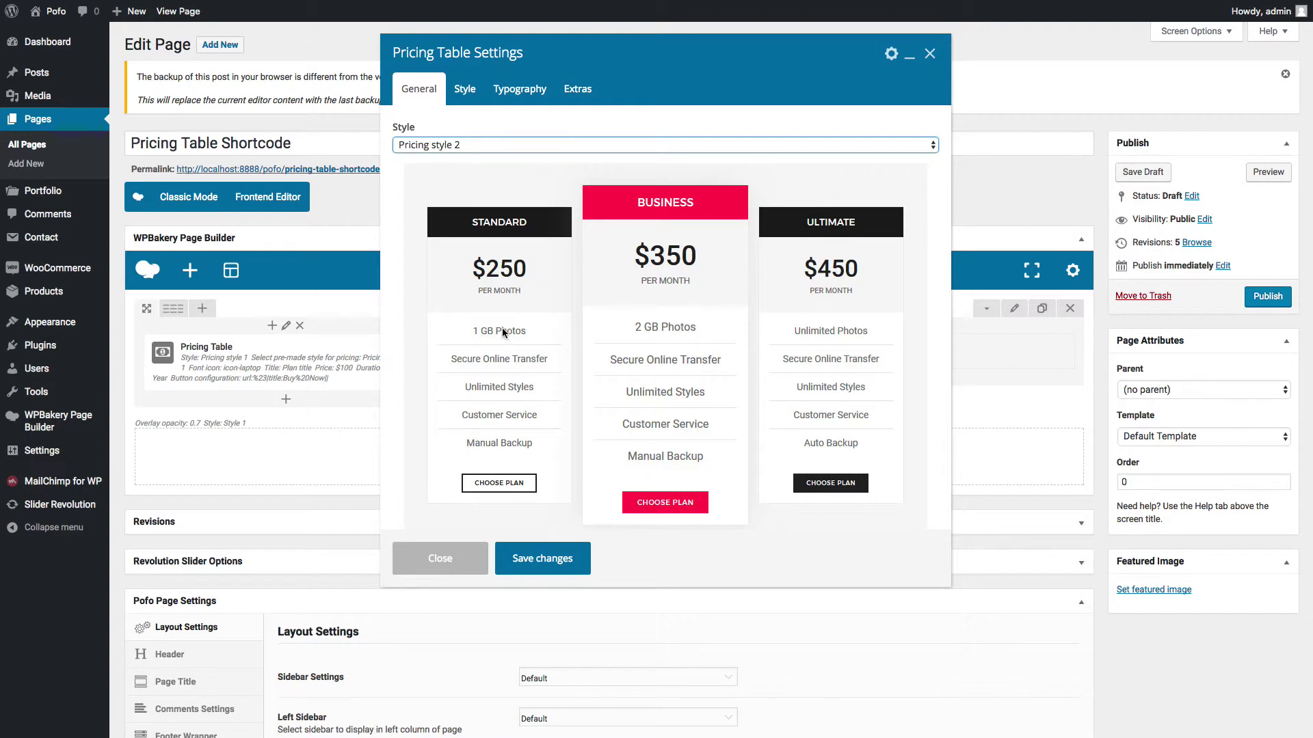
scroll(426, 335, down, 5)
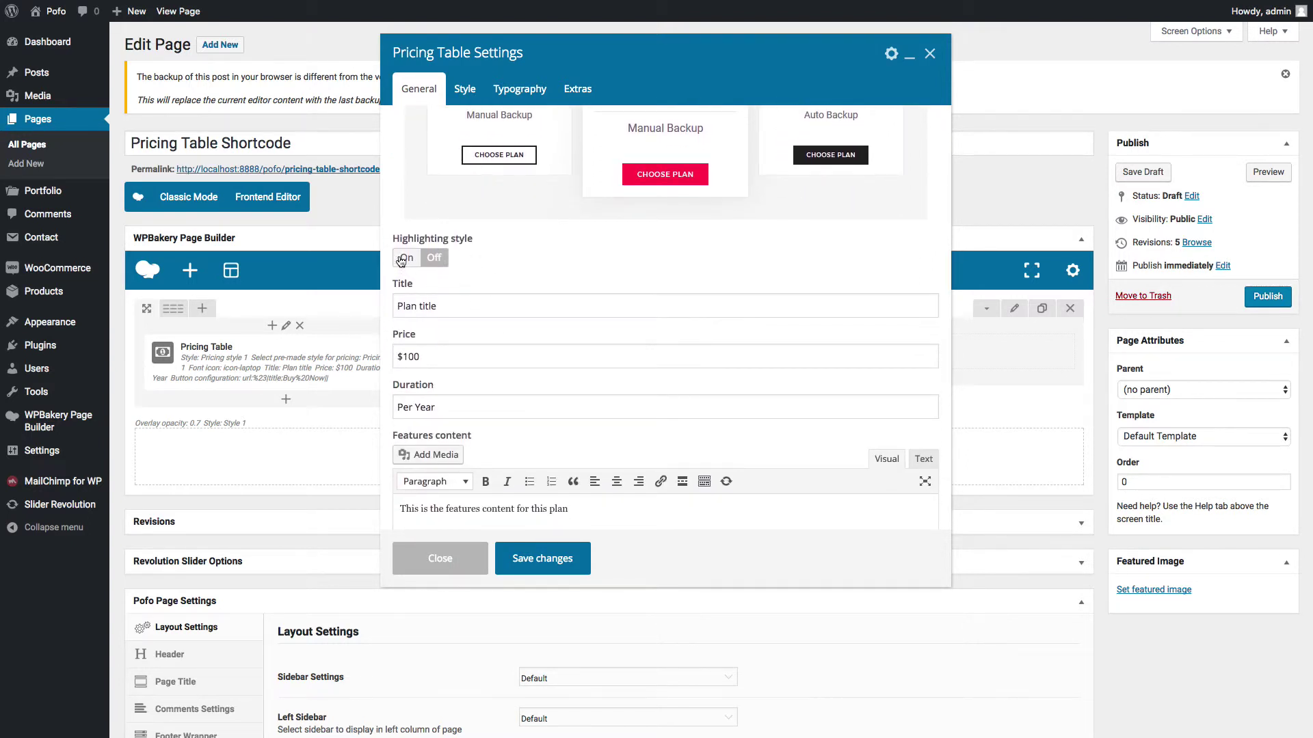
scroll(424, 265, down, 5)
click(540, 558)
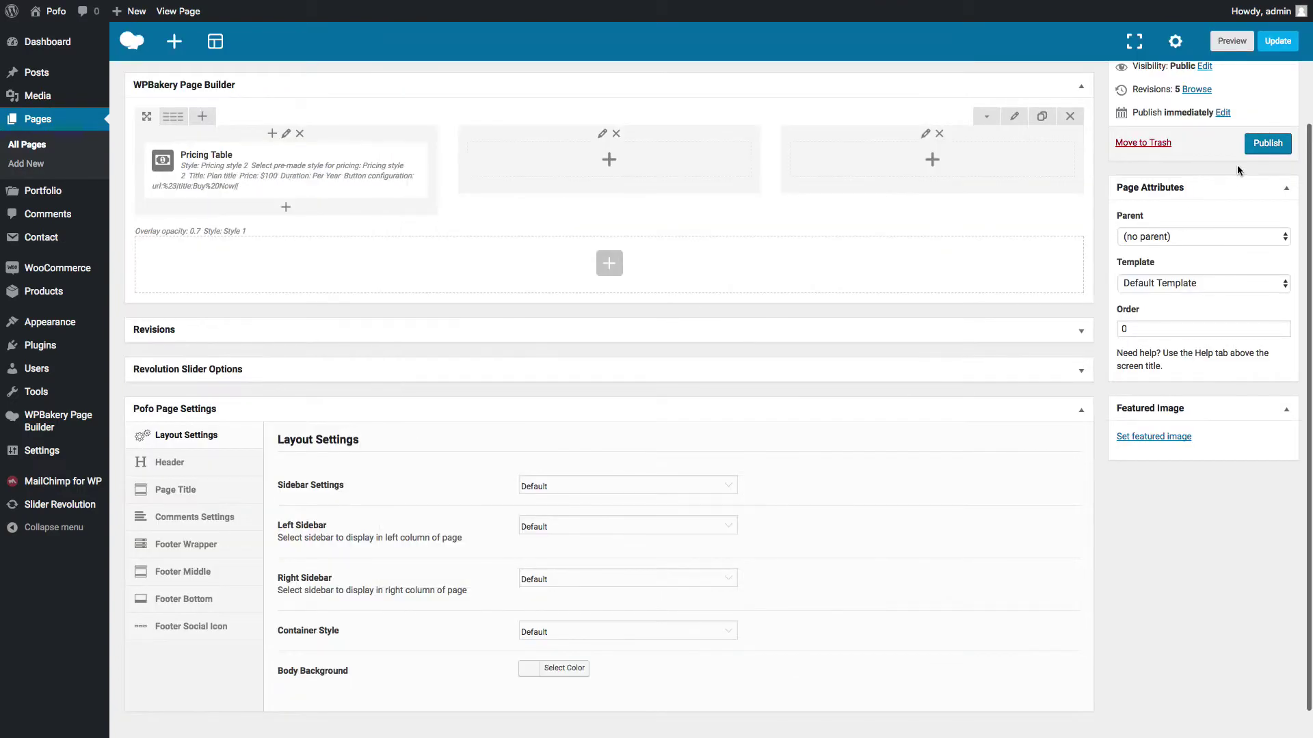
Preview the page to check the restyled pricing table, and return to the page editor
scroll(1236, 171, up, 10)
click(1266, 176)
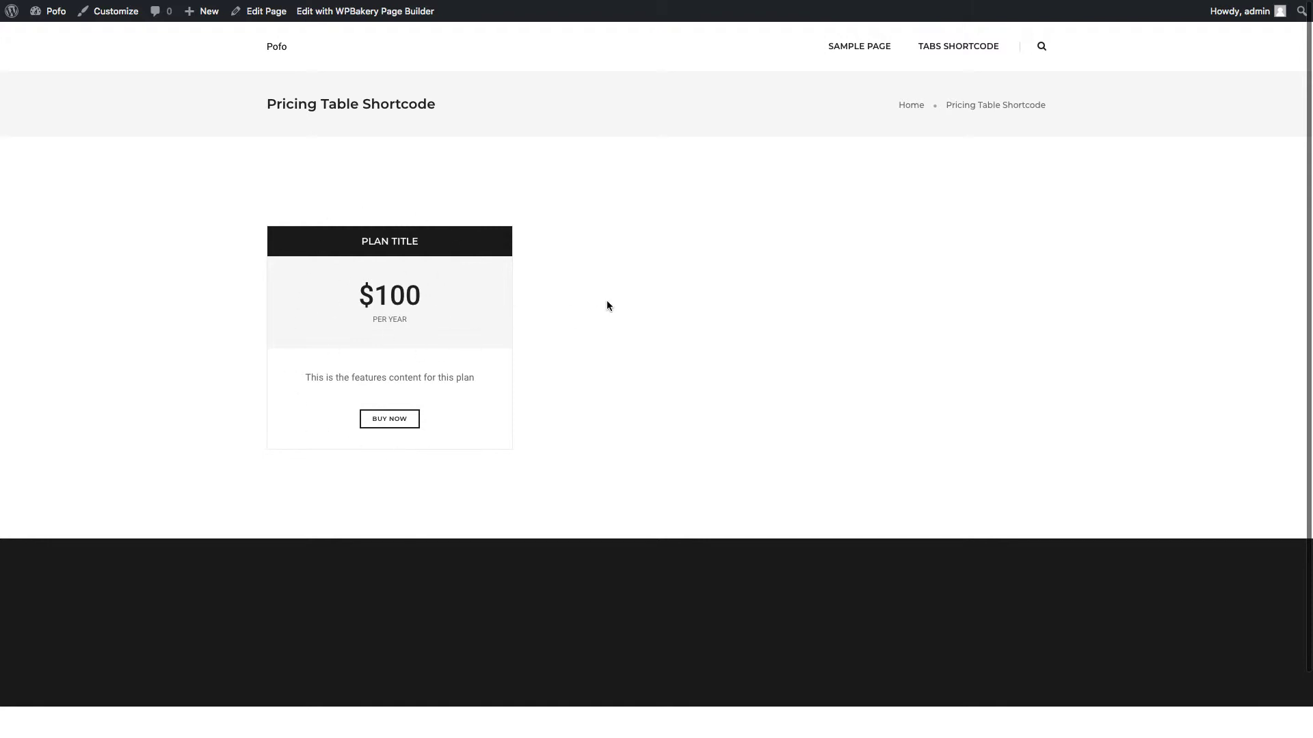
key(ctrl+w)
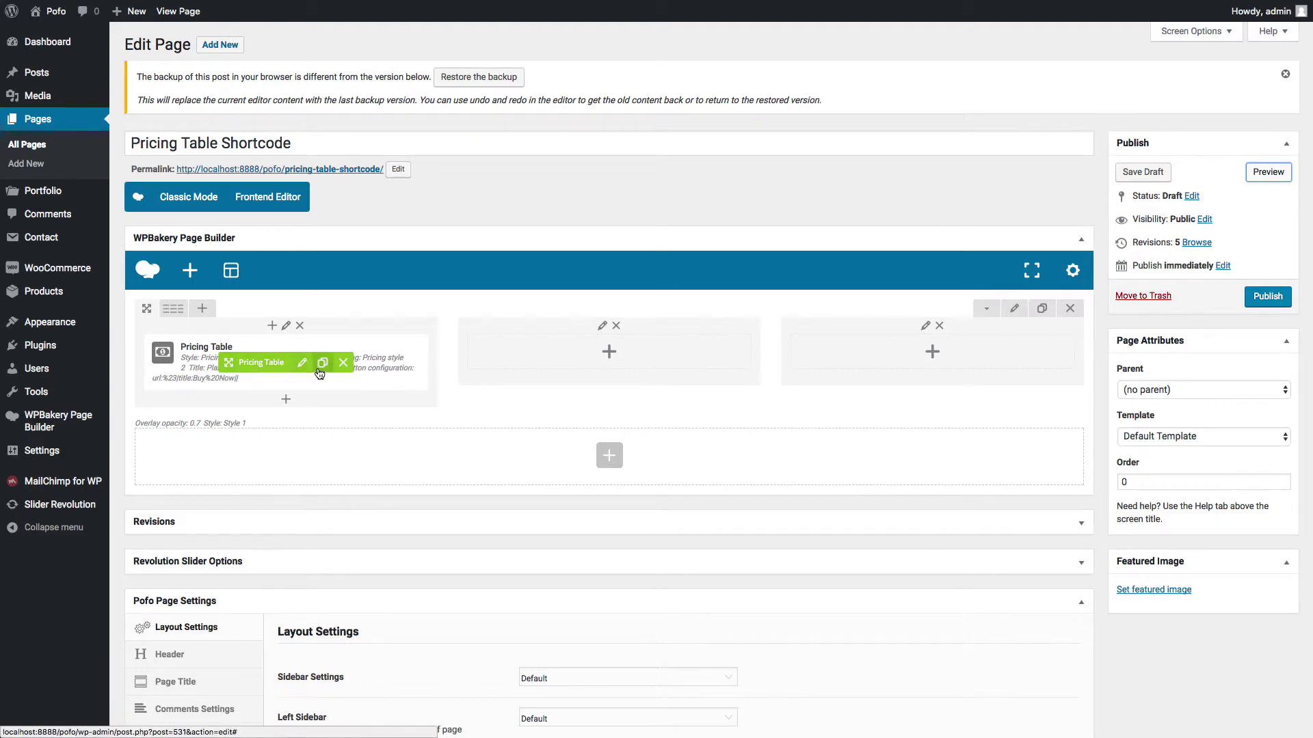
Duplicate the first column's pricing table twice, moving one copy into the second column and the other into the third
click(322, 363)
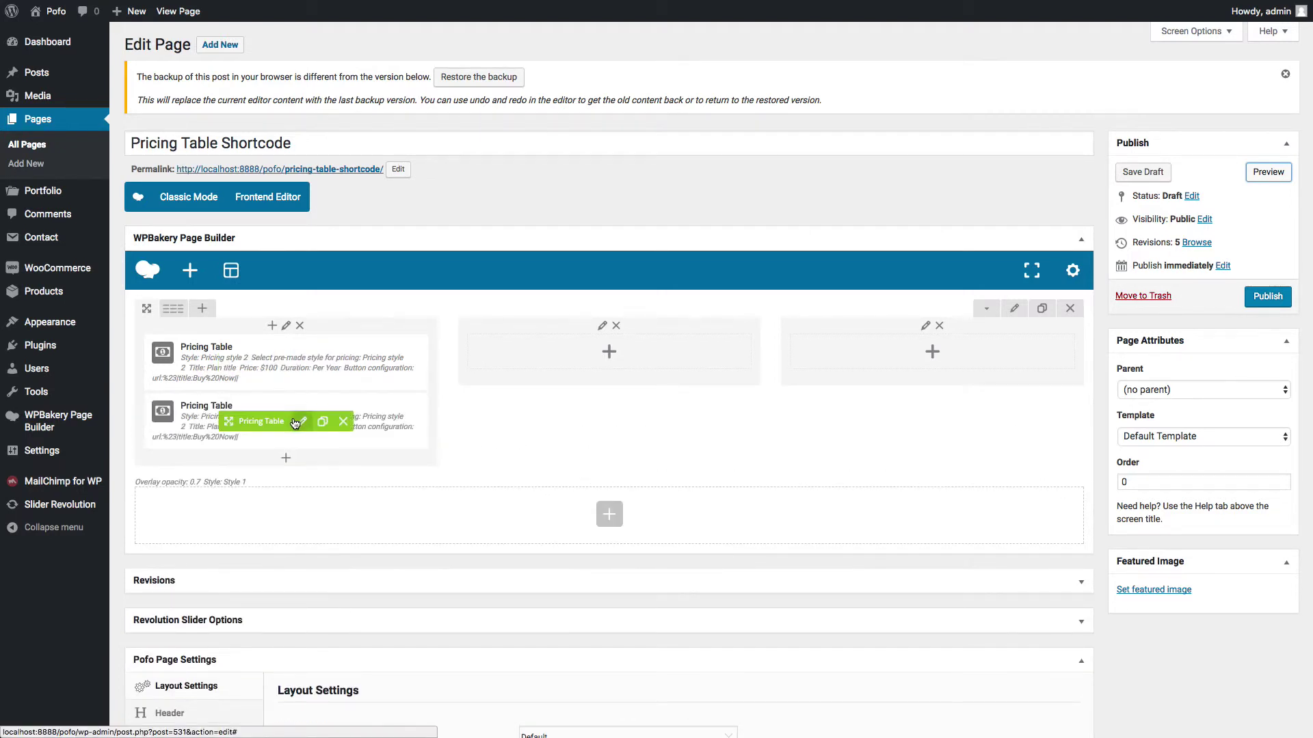
drag(257, 421, 588, 352)
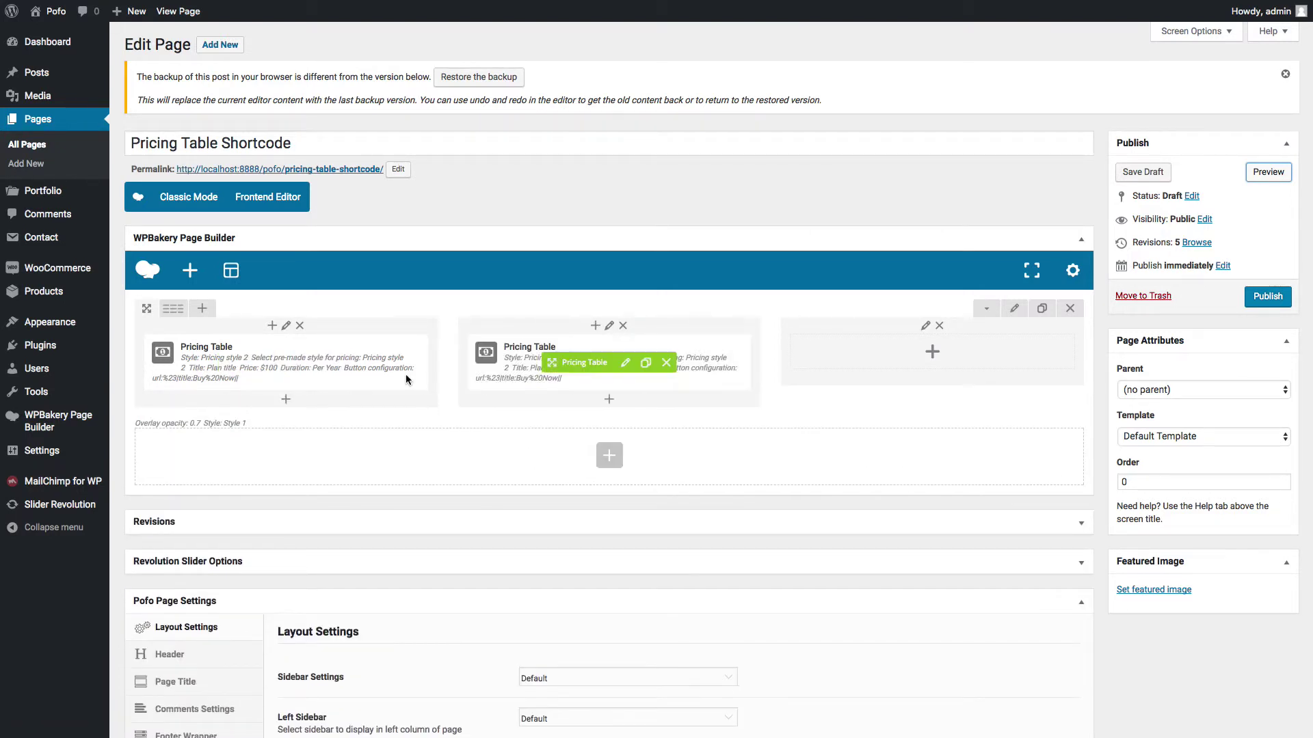
click(323, 363)
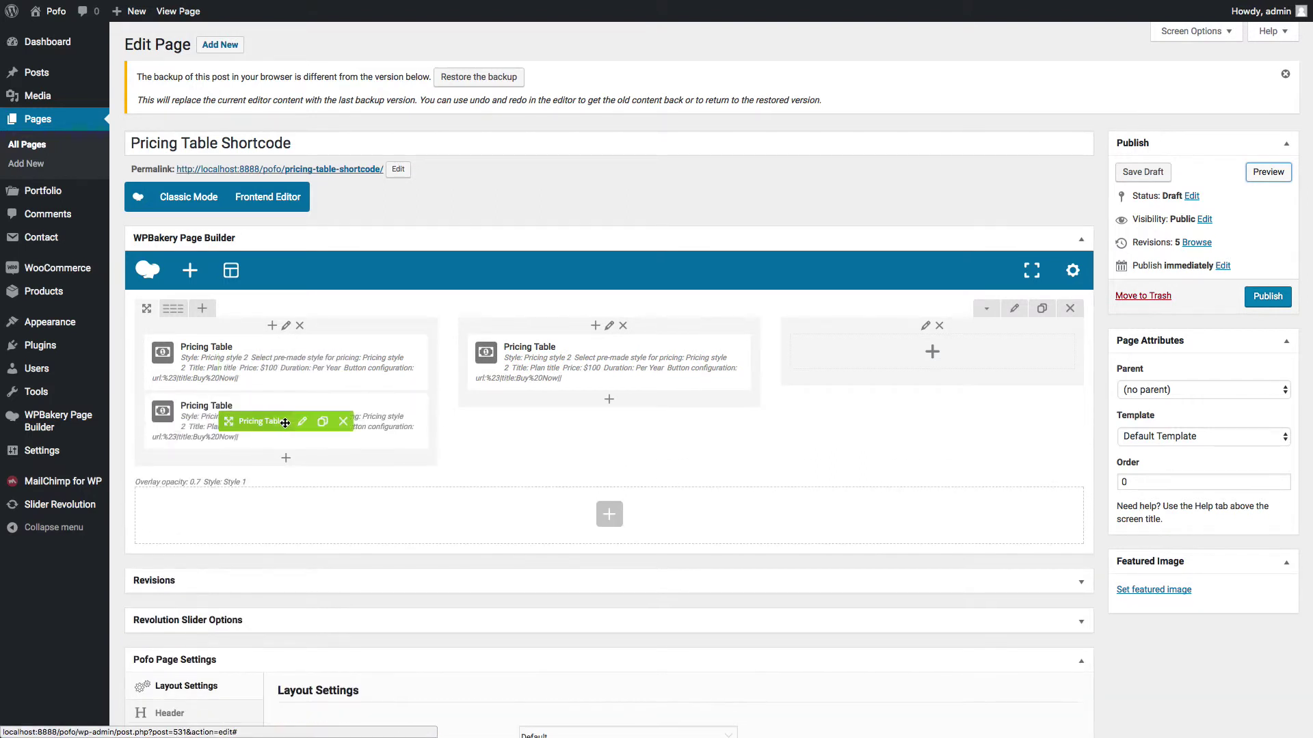
mouse_move(284, 425)
mouse_down()
mouse_move(879, 408)
mouse_move(921, 363)
mouse_up()
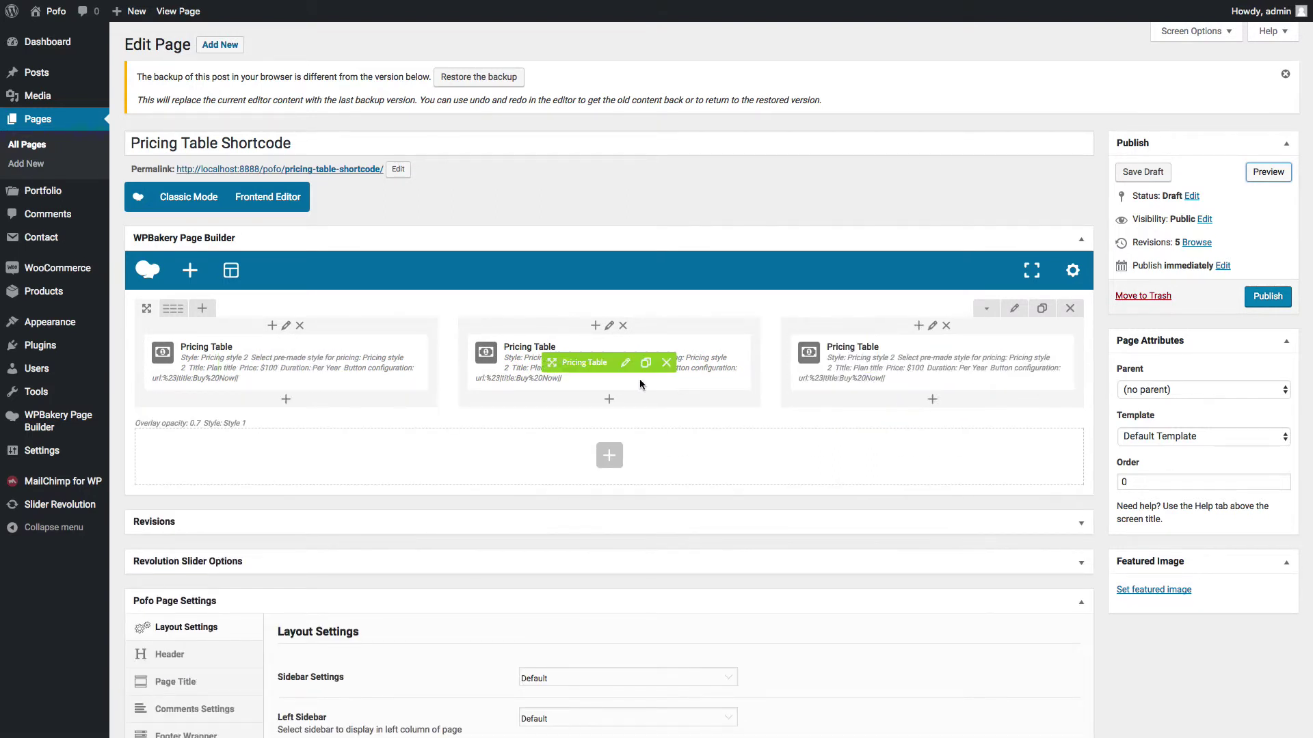
Turn on the highlighting style for the middle column's pricing table, save it, and check the page preview
click(626, 372)
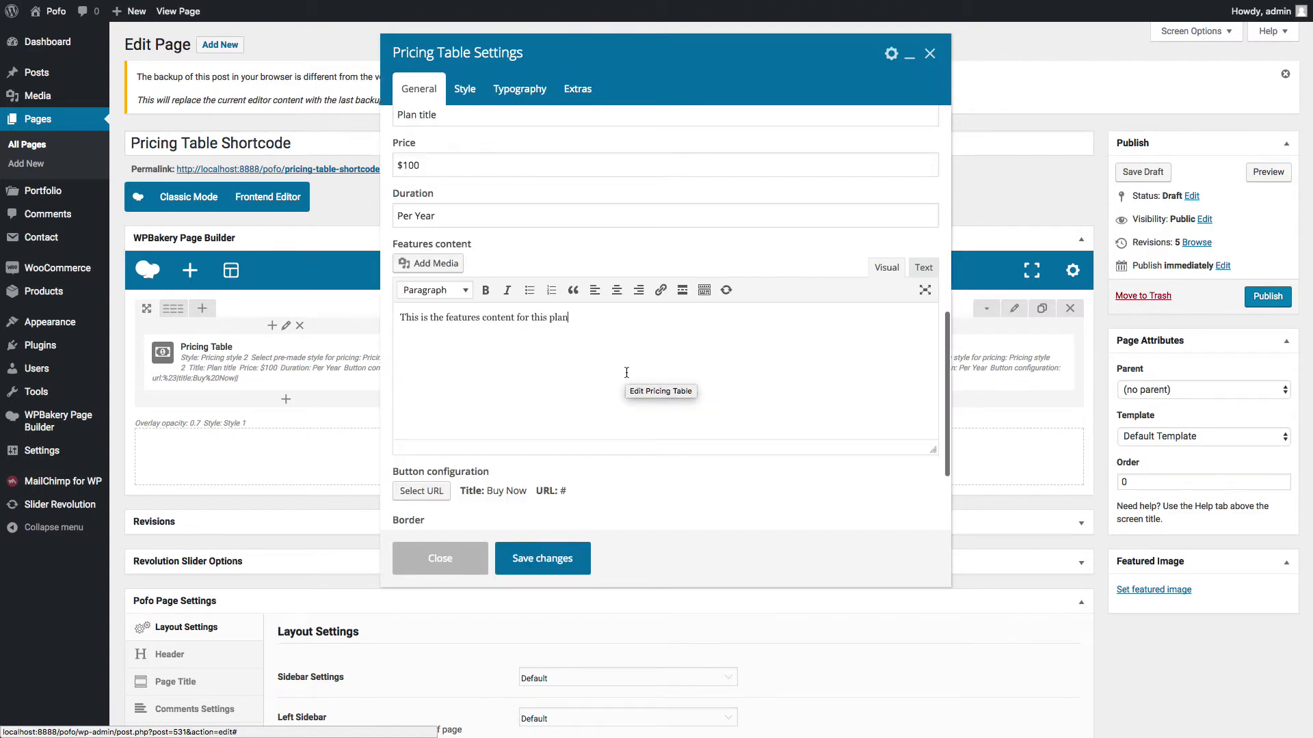
scroll(462, 198, up, 5)
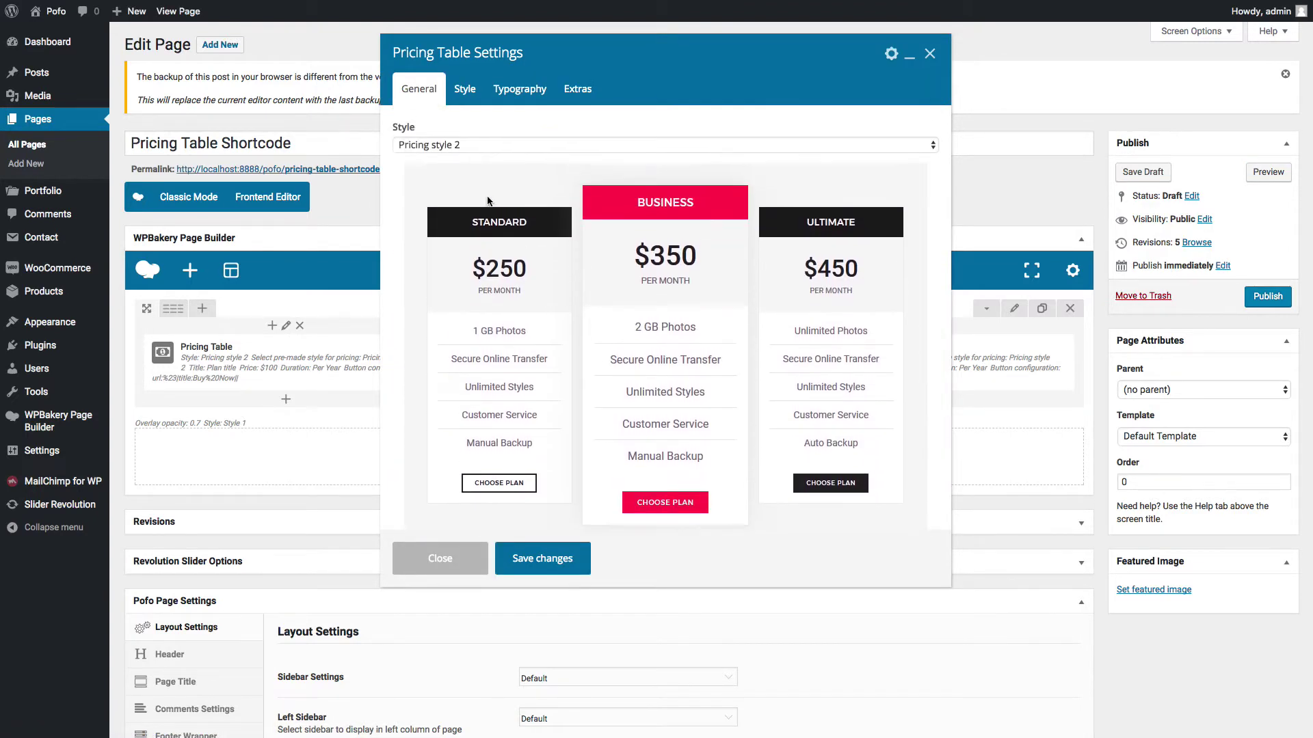
scroll(401, 313, down, 5)
click(406, 300)
click(540, 559)
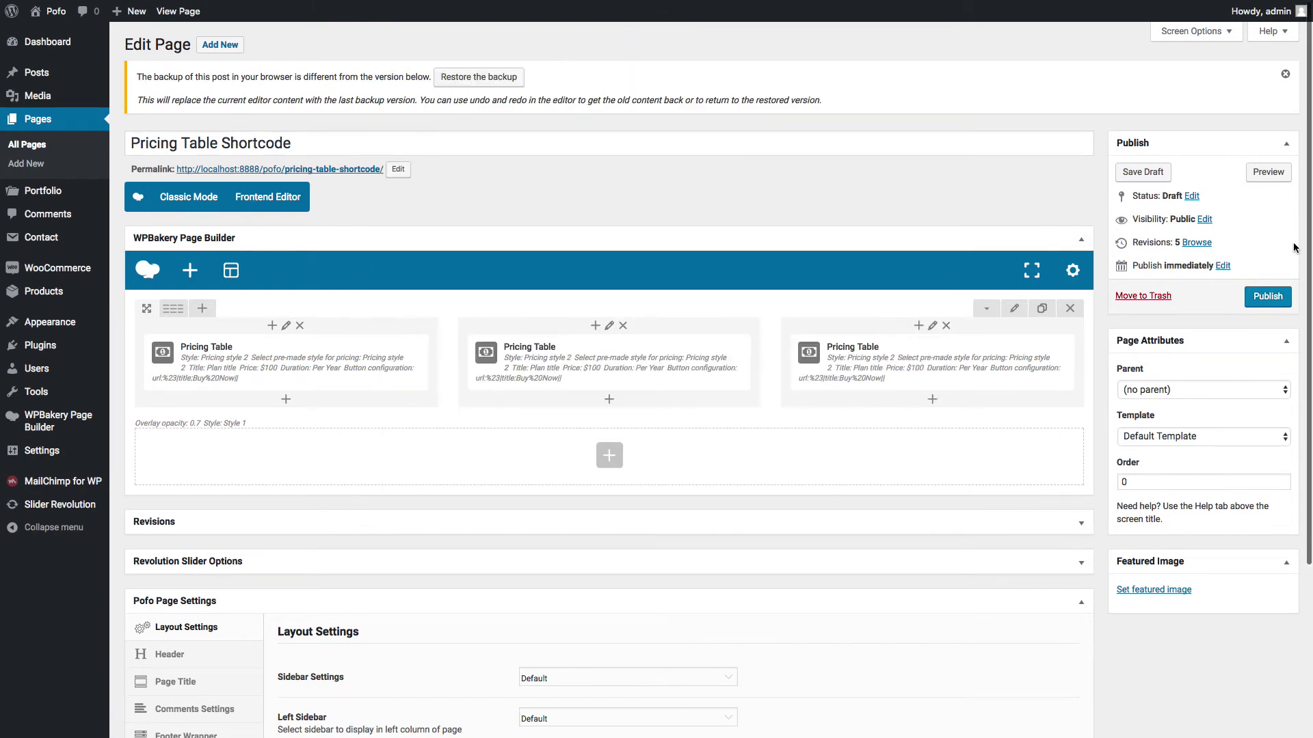
click(1268, 172)
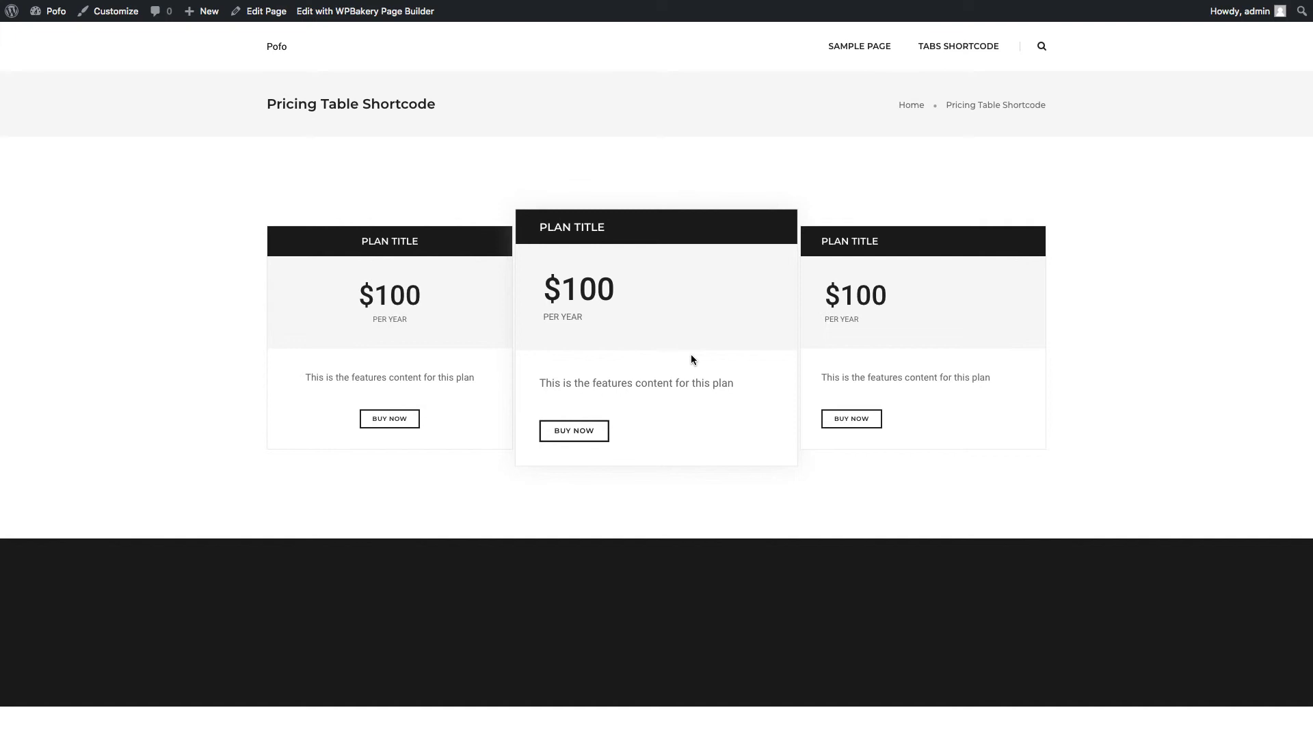
key(super+w)
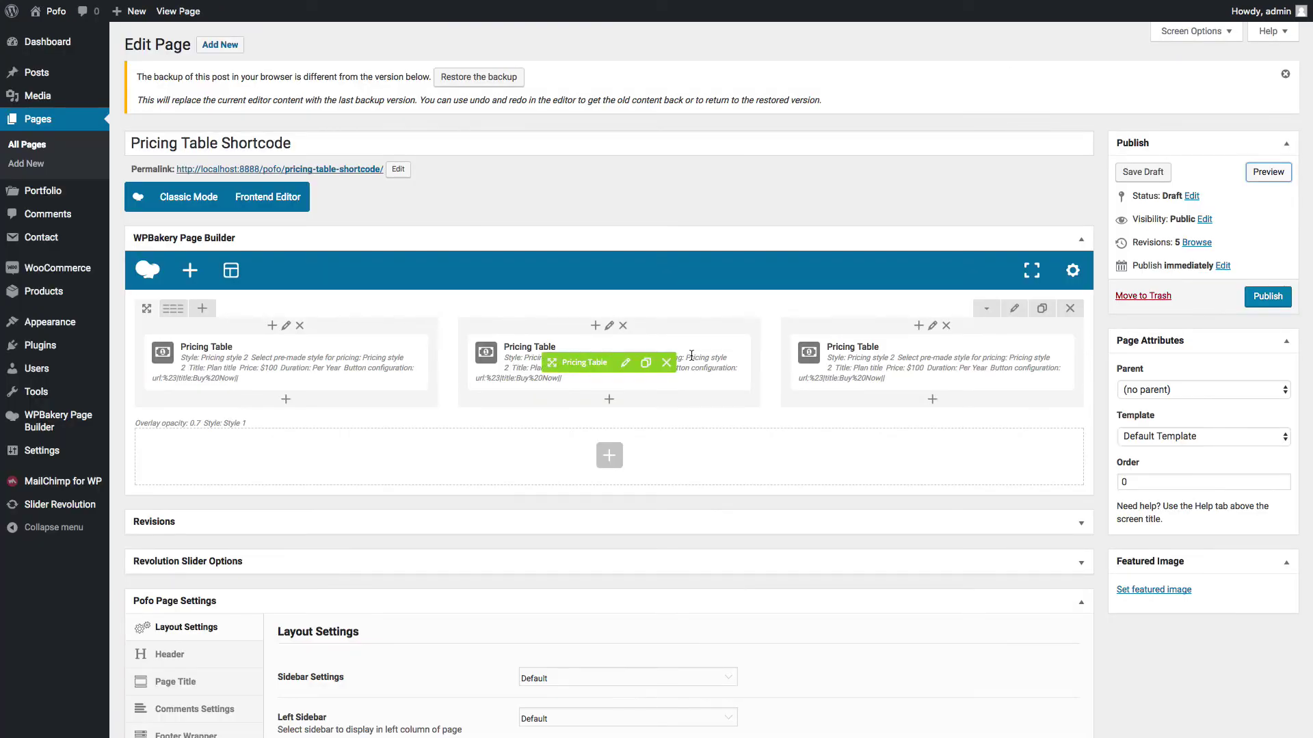